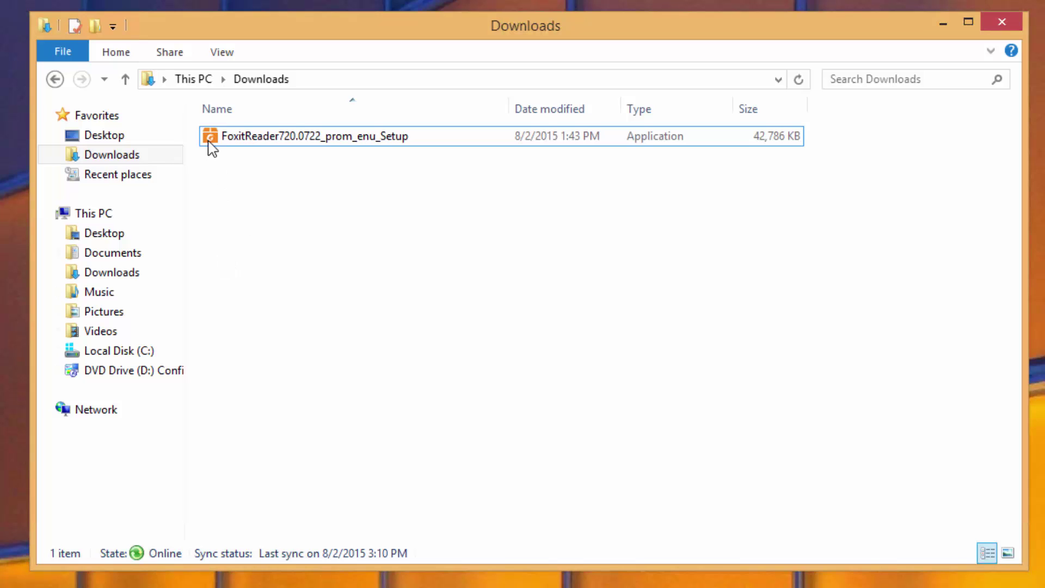
{"action": "double_click", "coordinate": [211, 140]}
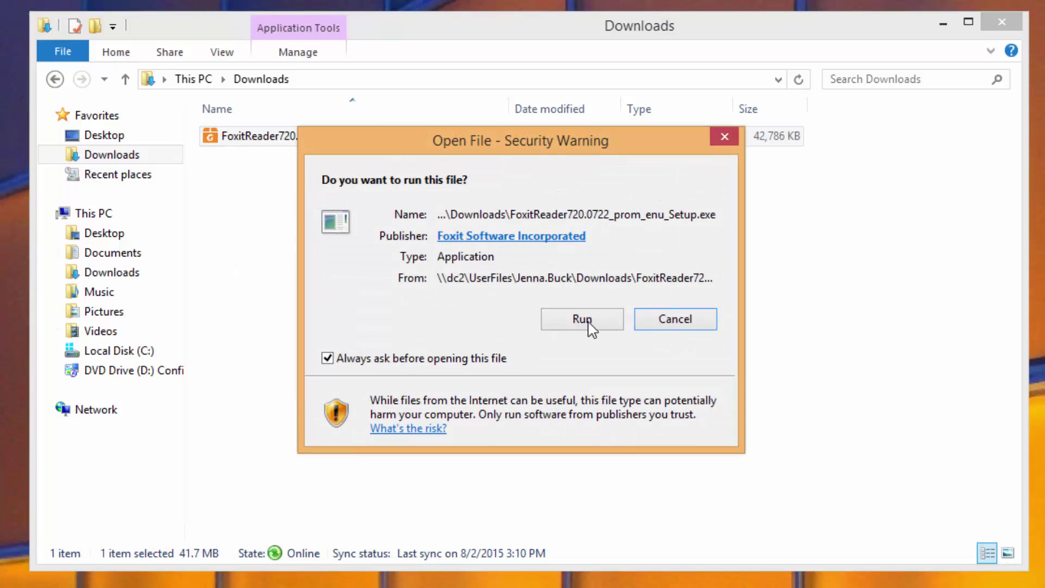
{"action": "left_click", "coordinate": [581, 318]}
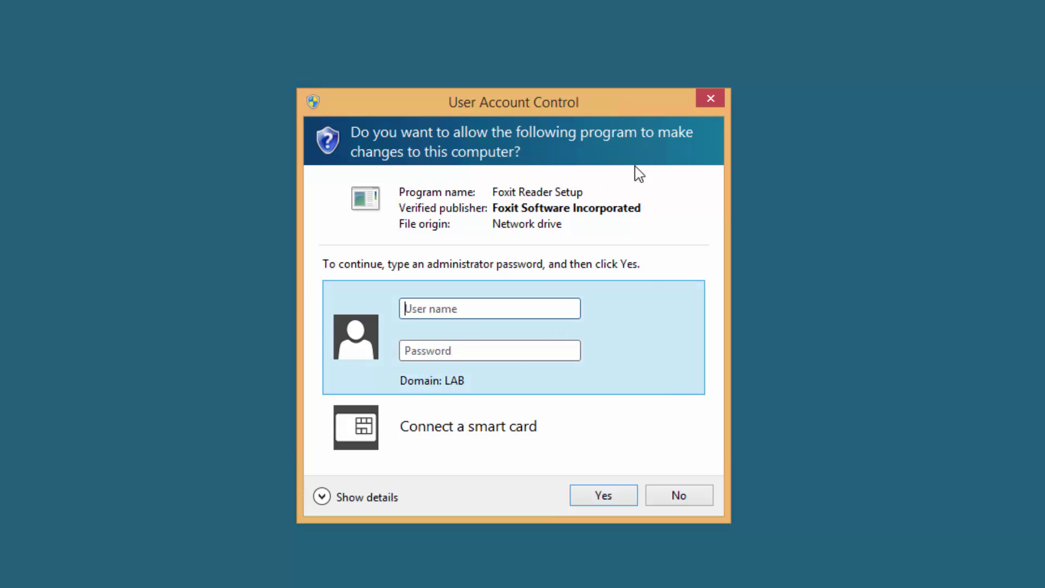
{"action": "left_click", "coordinate": [679, 497]}
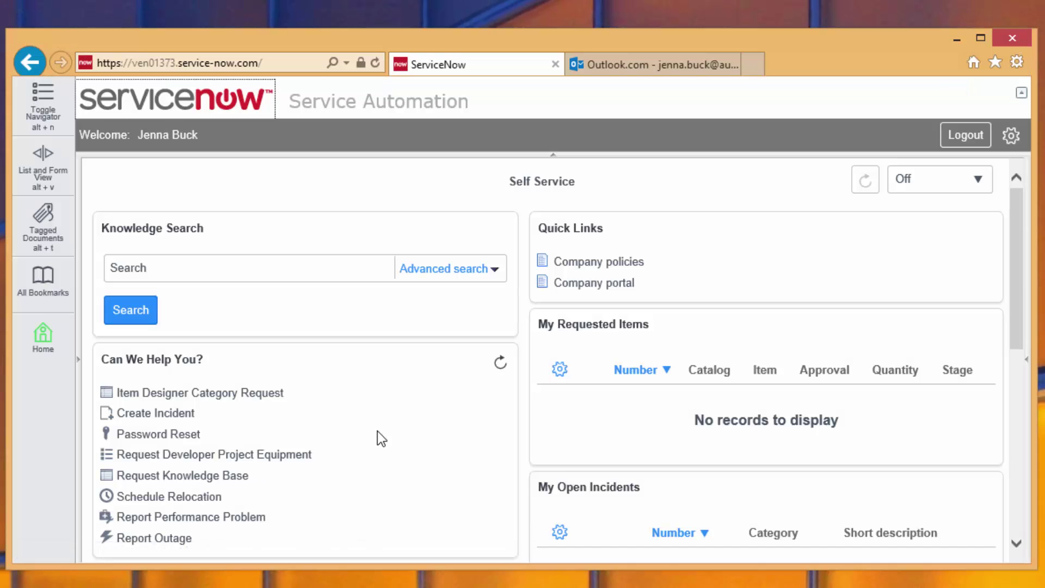
Go to the Software category on Self Service and open the Foxit Reader catalog item.
{"action": "scroll", "coordinate": [381, 436], "scroll_direction": "down", "scroll_amount": 2}
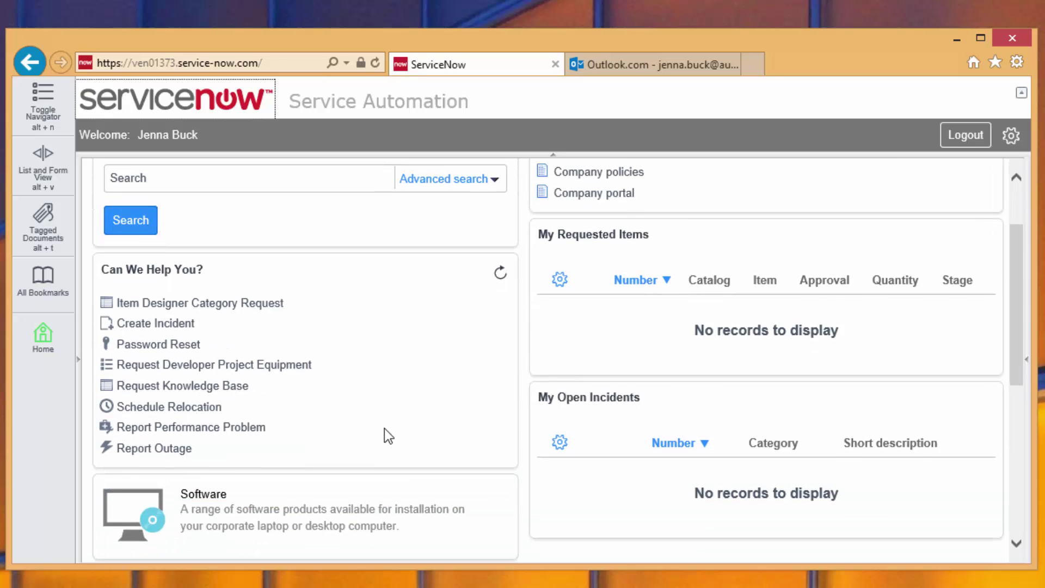
{"action": "scroll", "coordinate": [269, 455], "scroll_direction": "down", "scroll_amount": 1}
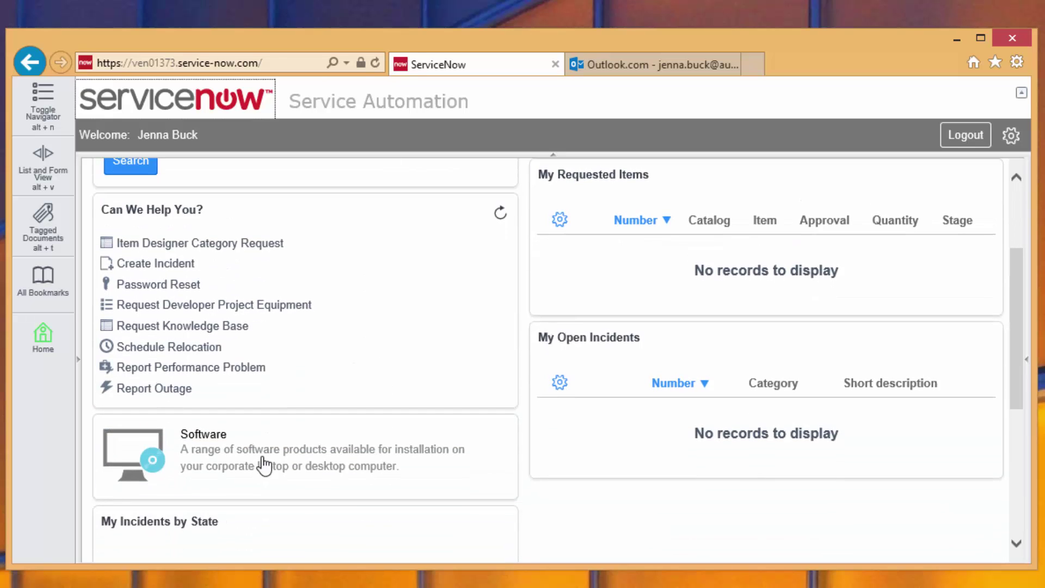
{"action": "left_click", "coordinate": [212, 446]}
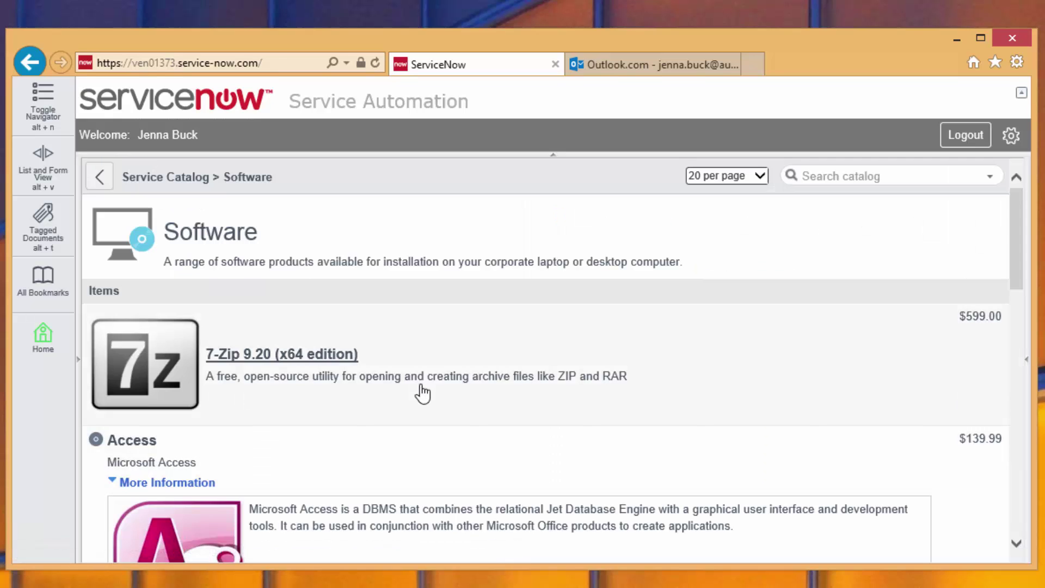
{"action": "scroll", "coordinate": [436, 387], "scroll_direction": "down", "scroll_amount": 10}
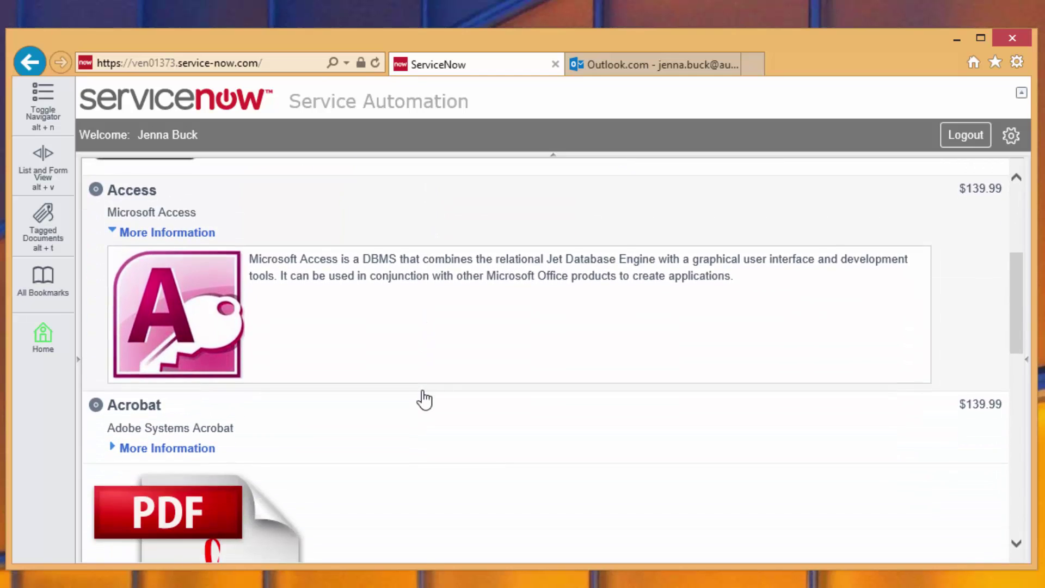
{"action": "scroll", "coordinate": [422, 396], "scroll_direction": "down", "scroll_amount": 4}
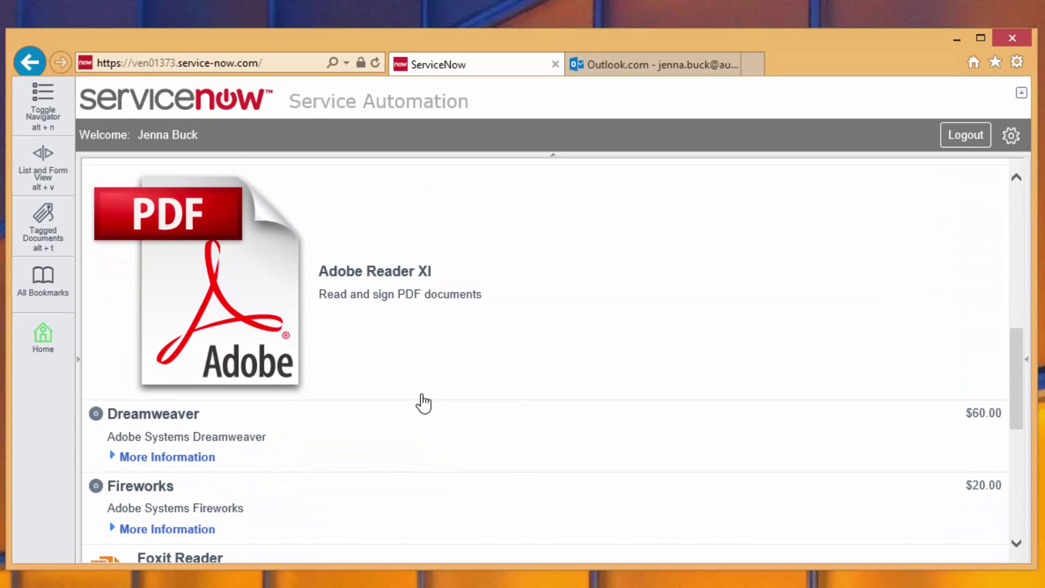
{"action": "scroll", "coordinate": [274, 435], "scroll_direction": "down", "scroll_amount": 1}
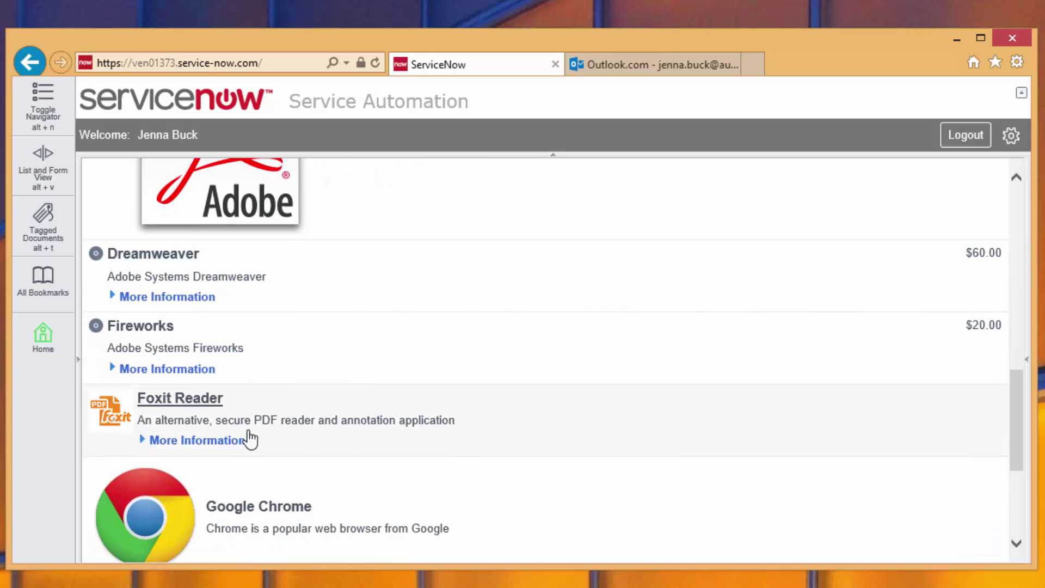
{"action": "left_click", "coordinate": [192, 407]}
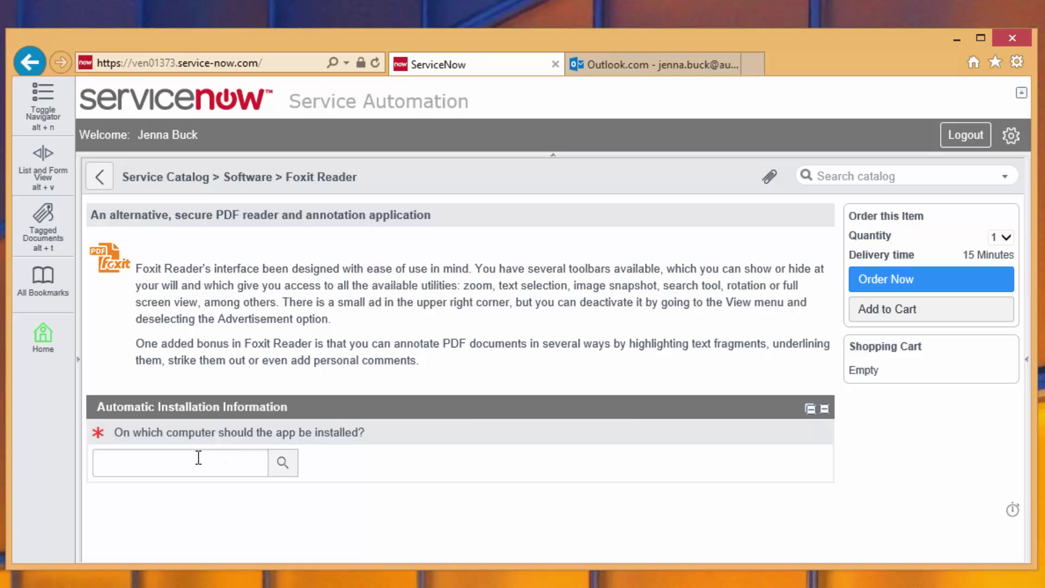
Choose PC4 as the target computer and submit the Foxit Reader order.
{"action": "left_click", "coordinate": [282, 463]}
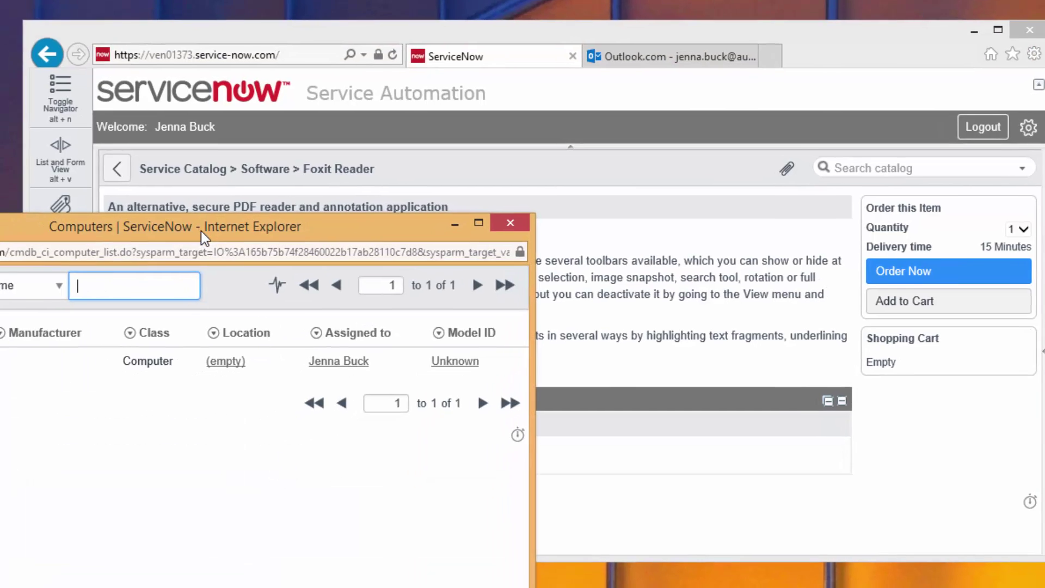
{"action": "left_click_drag", "start_coordinate": [201, 230], "coordinate": [431, 444]}
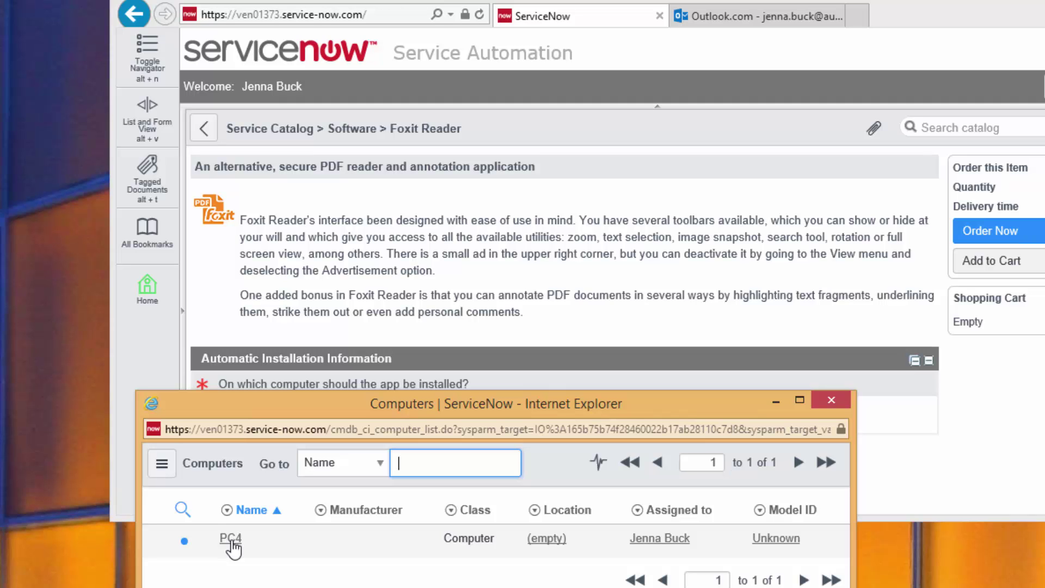
{"action": "left_click", "coordinate": [231, 540]}
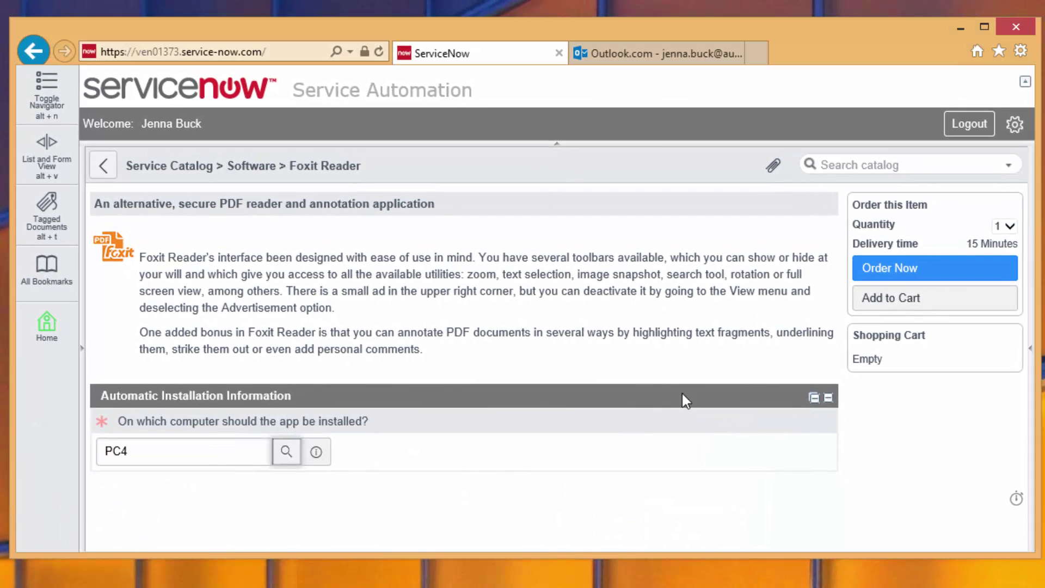
{"action": "left_click", "coordinate": [922, 271]}
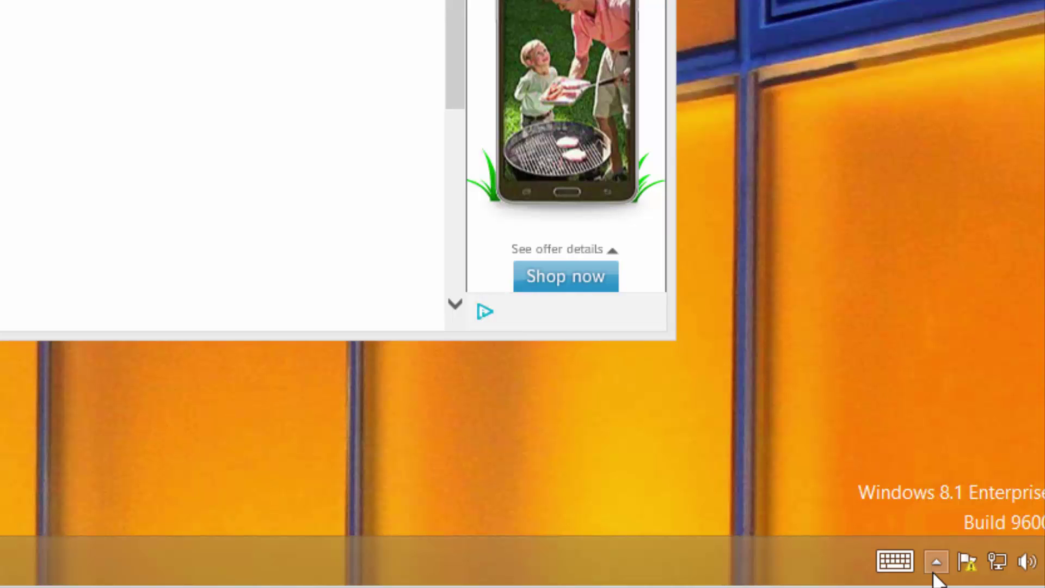
Open Software Center from the ConfigMgr tray icon to see Foxit Reader 7.1 installing.
{"action": "left_click", "coordinate": [935, 561]}
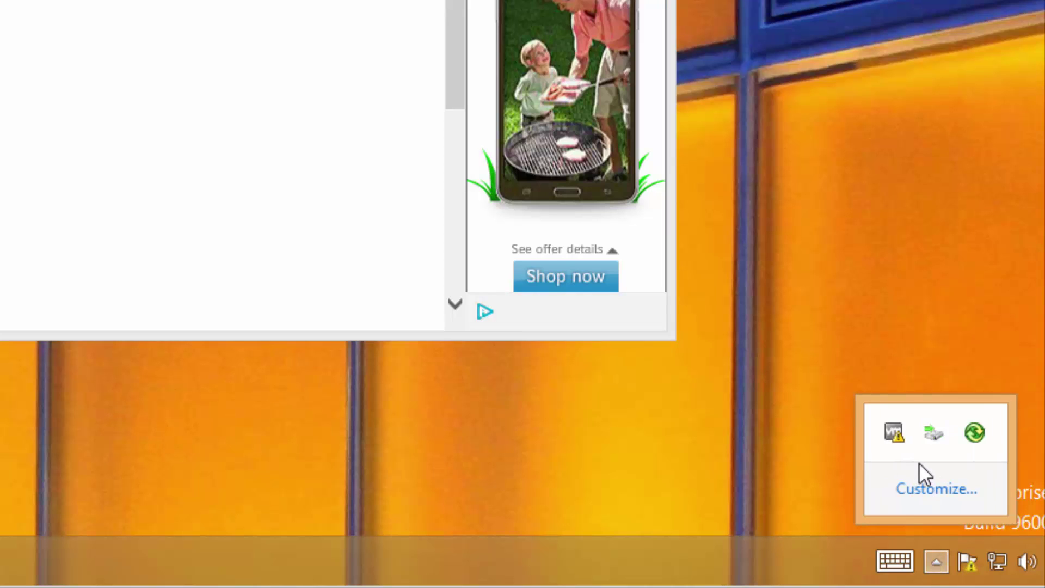
{"action": "right_click", "coordinate": [934, 432]}
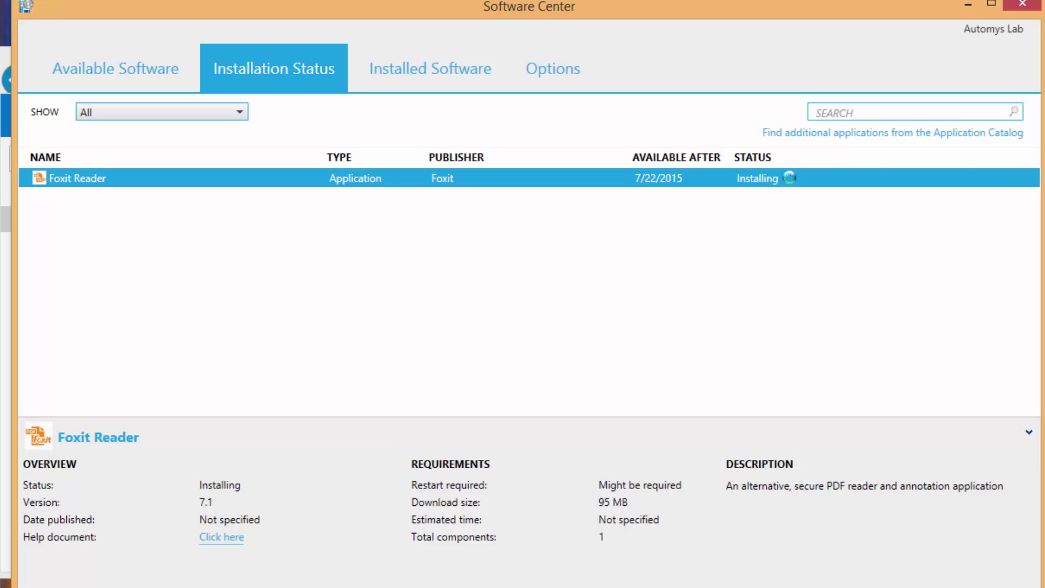
Open the 'Your requested software is being delivered: Foxit Reader' email, then check Software Center.
{"action": "left_click", "coordinate": [4, 569]}
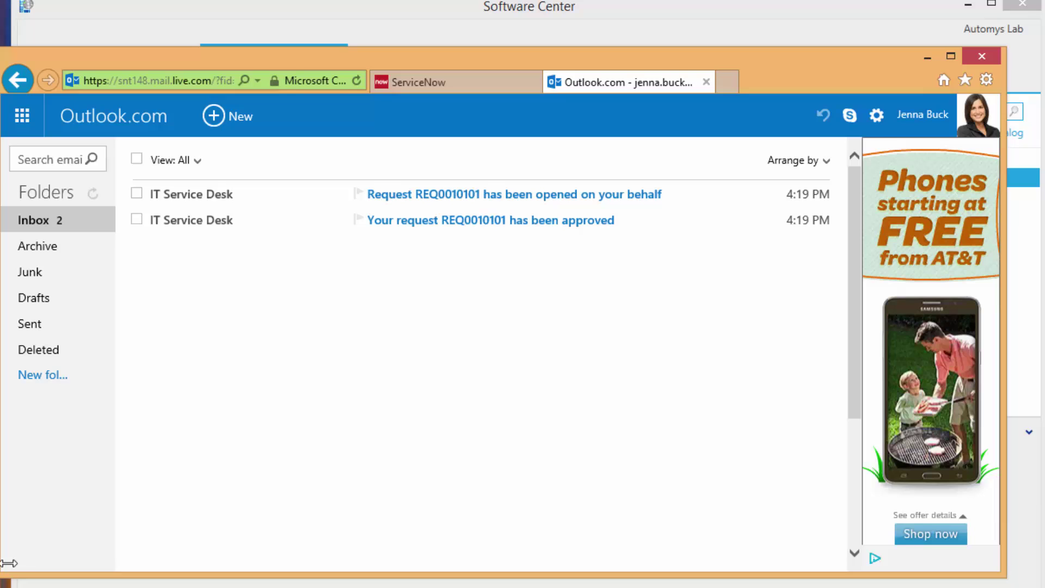
{"action": "left_click", "coordinate": [26, 229]}
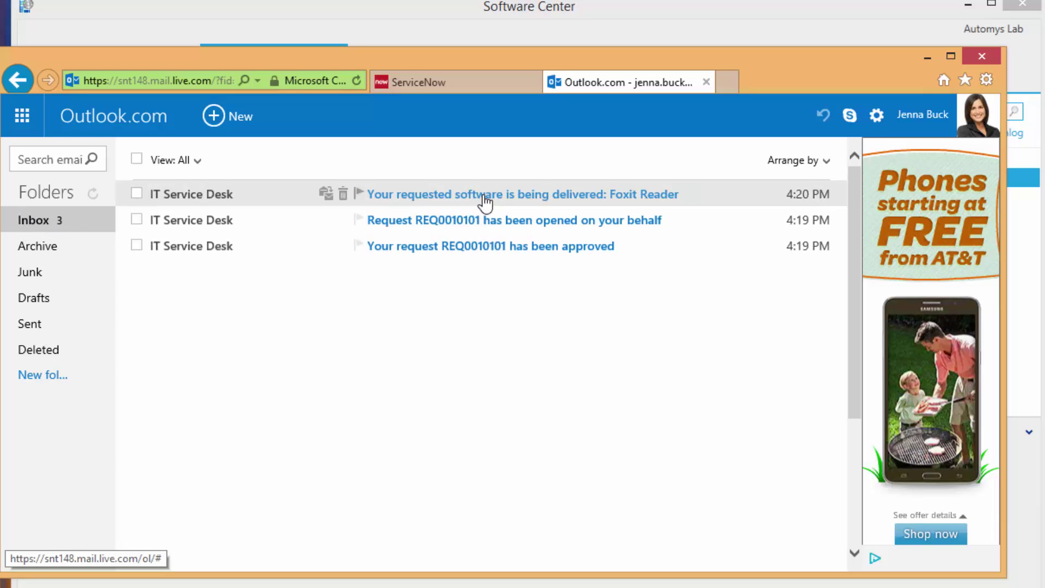
{"action": "left_click", "coordinate": [484, 196]}
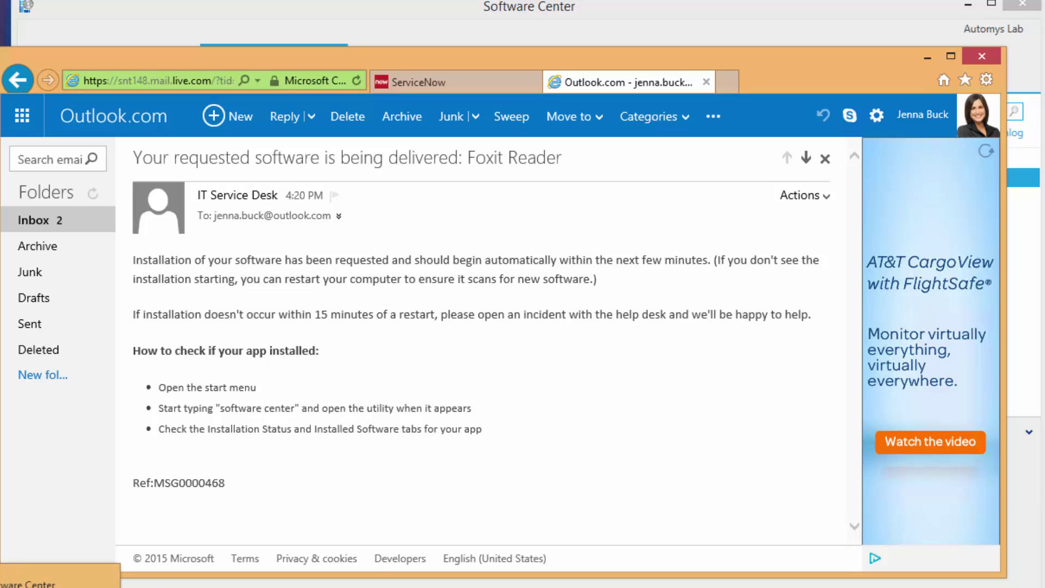
{"action": "key", "text": "alt+Tab"}
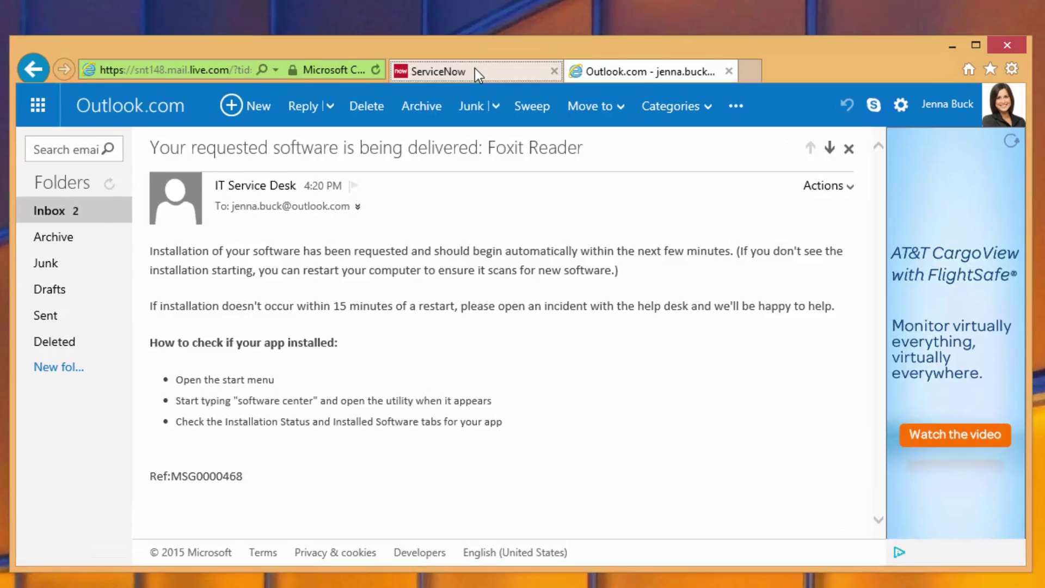
Return to the Service Catalog's Software category and browse back to 7-Zip 9.20 (x64 edition).
{"action": "left_click", "coordinate": [468, 112]}
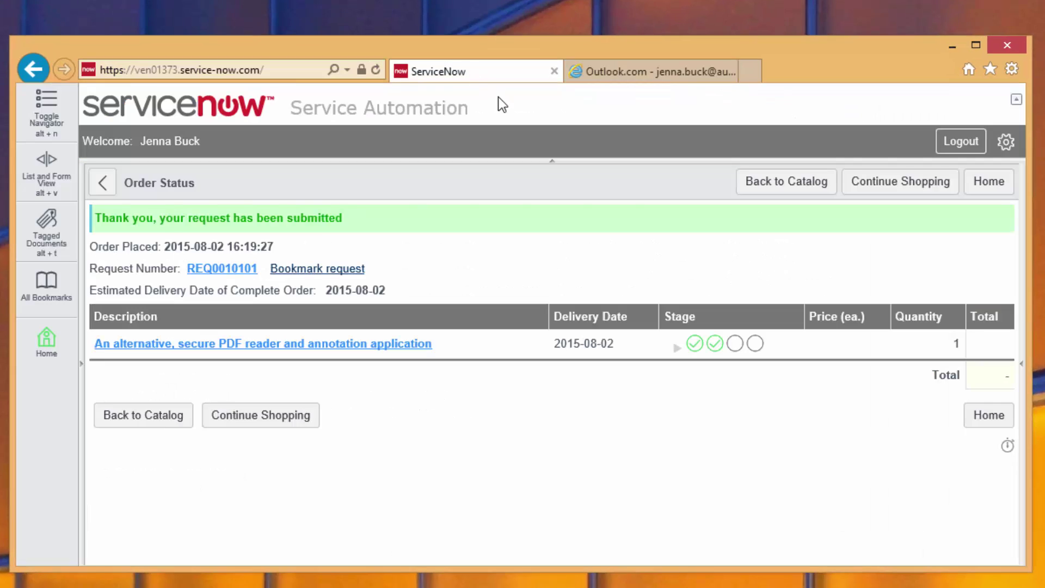
{"action": "left_click", "coordinate": [164, 420]}
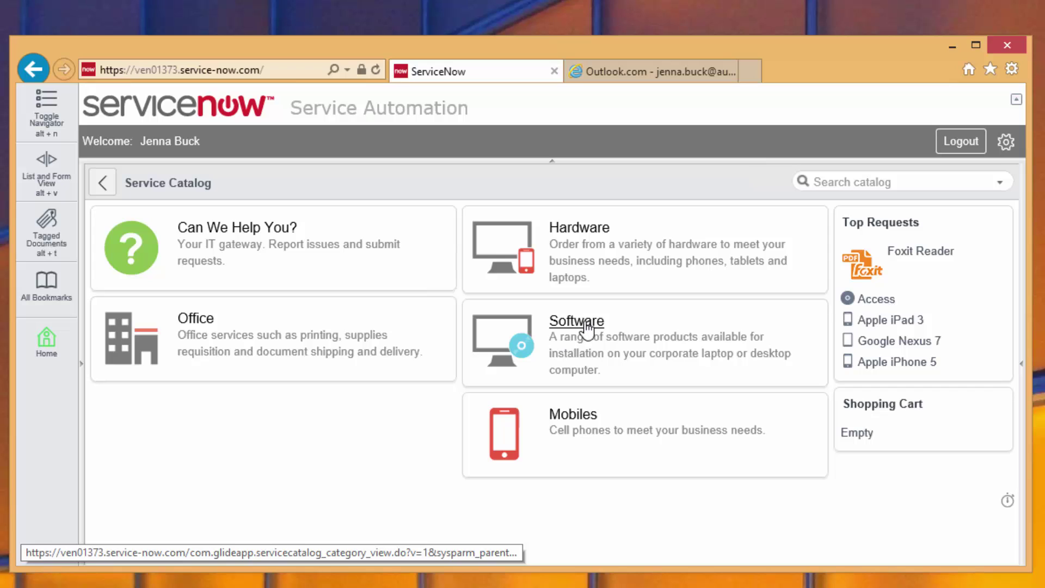
{"action": "left_click", "coordinate": [587, 329]}
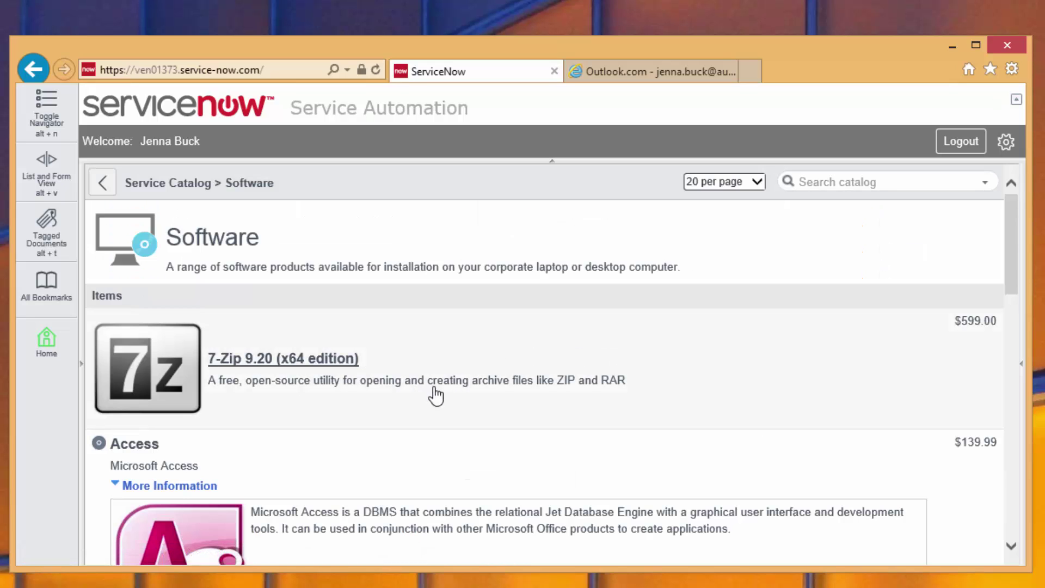
{"action": "scroll", "coordinate": [435, 396], "scroll_direction": "down", "scroll_amount": 4}
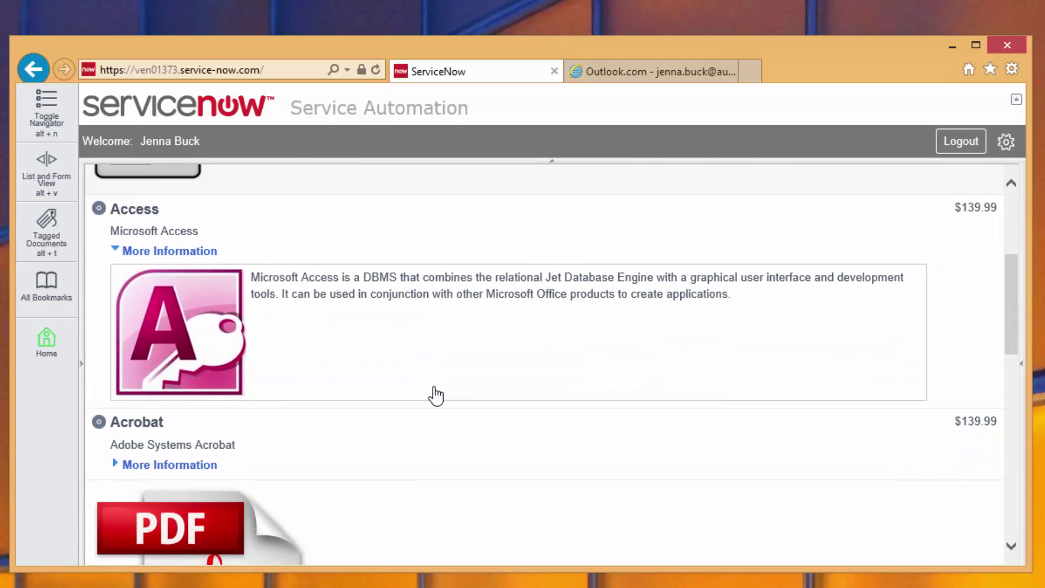
{"action": "scroll", "coordinate": [435, 396], "scroll_direction": "down", "scroll_amount": 5}
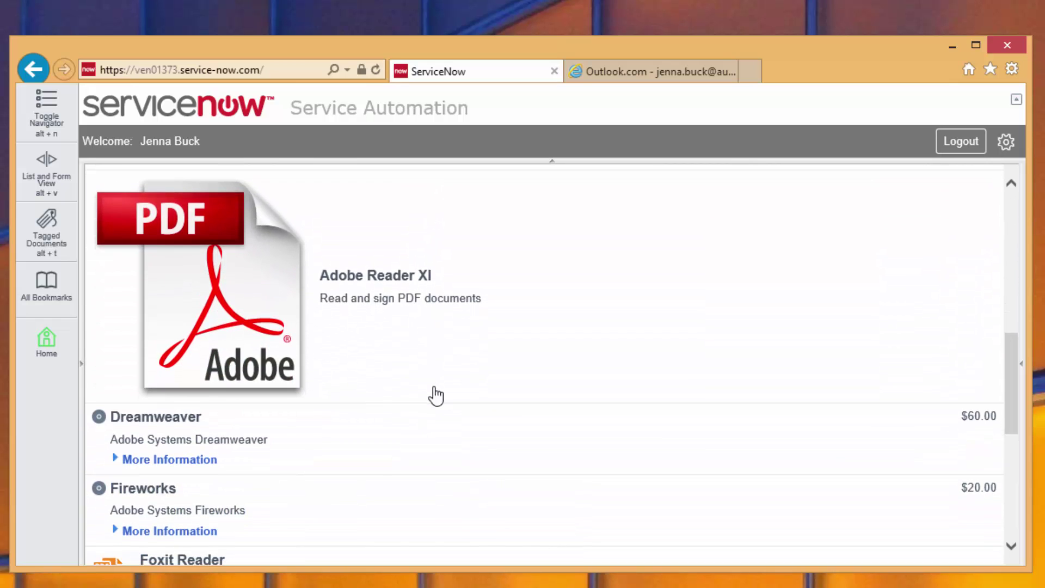
{"action": "scroll", "coordinate": [435, 396], "scroll_direction": "down", "scroll_amount": 3}
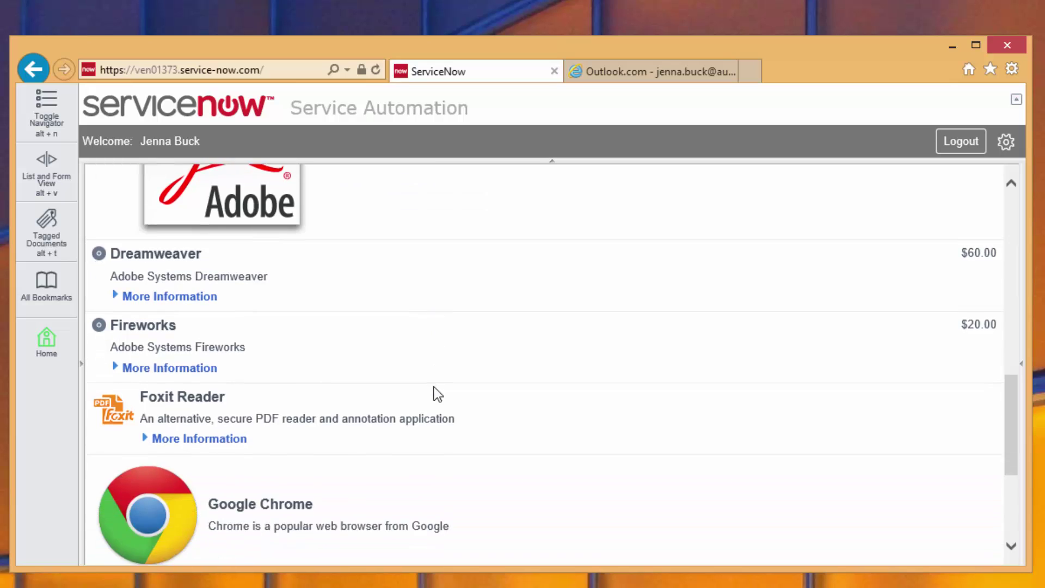
{"action": "scroll", "coordinate": [438, 400], "scroll_direction": "up", "scroll_amount": 8}
{"action": "scroll", "coordinate": [441, 403], "scroll_direction": "up", "scroll_amount": 4}
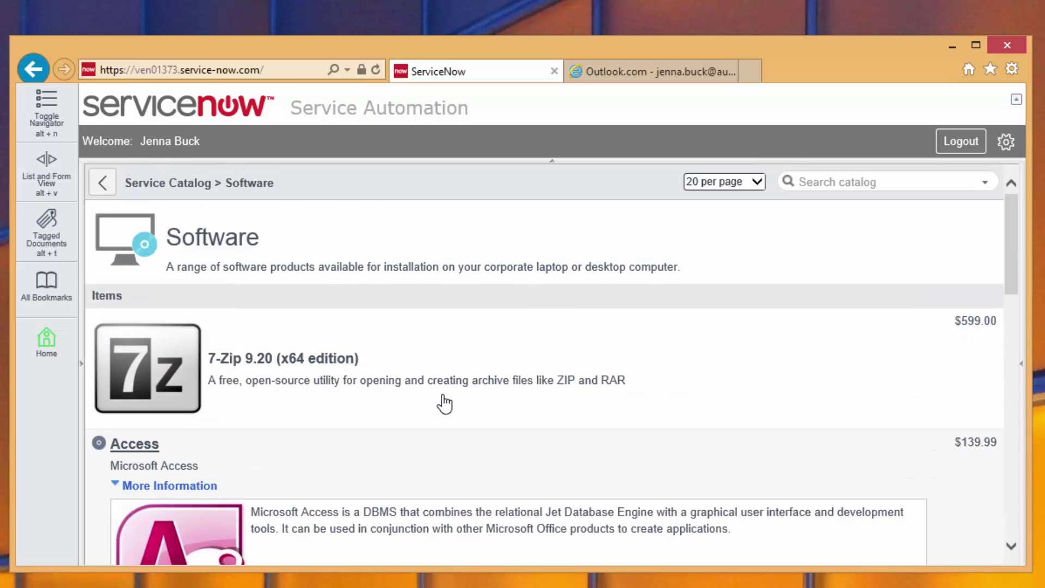
Order 7-Zip 9.20 (x64 edition) for PC4 and expand the request's Stage details.
{"action": "left_click", "coordinate": [257, 372]}
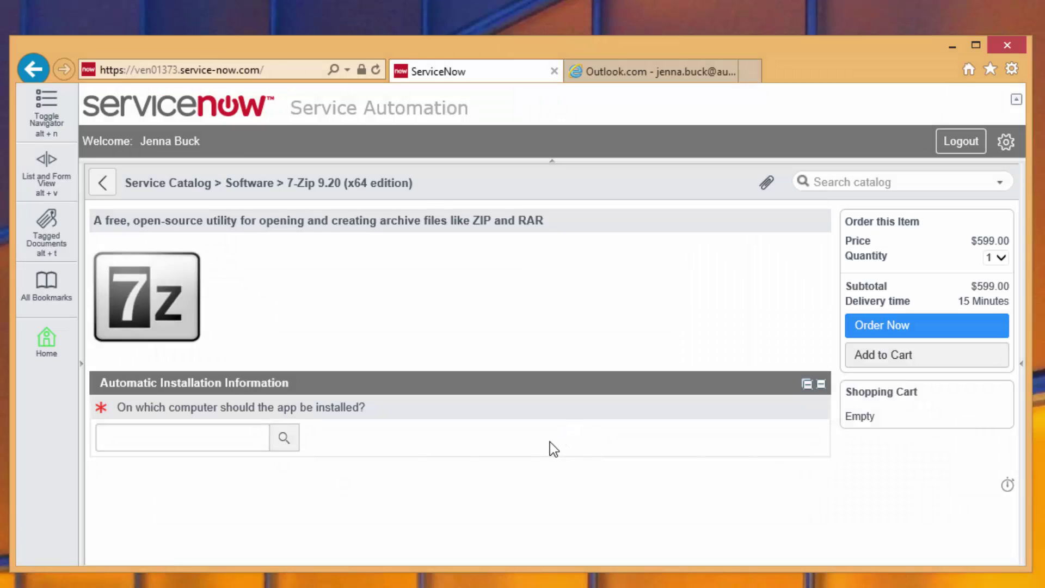
{"action": "left_click", "coordinate": [287, 437]}
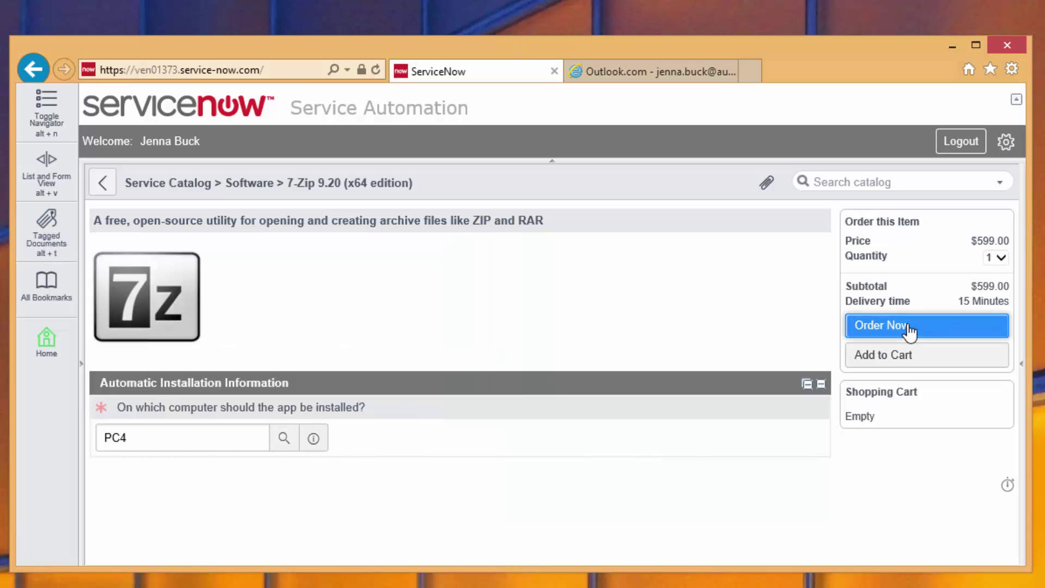
{"action": "left_click", "coordinate": [908, 327]}
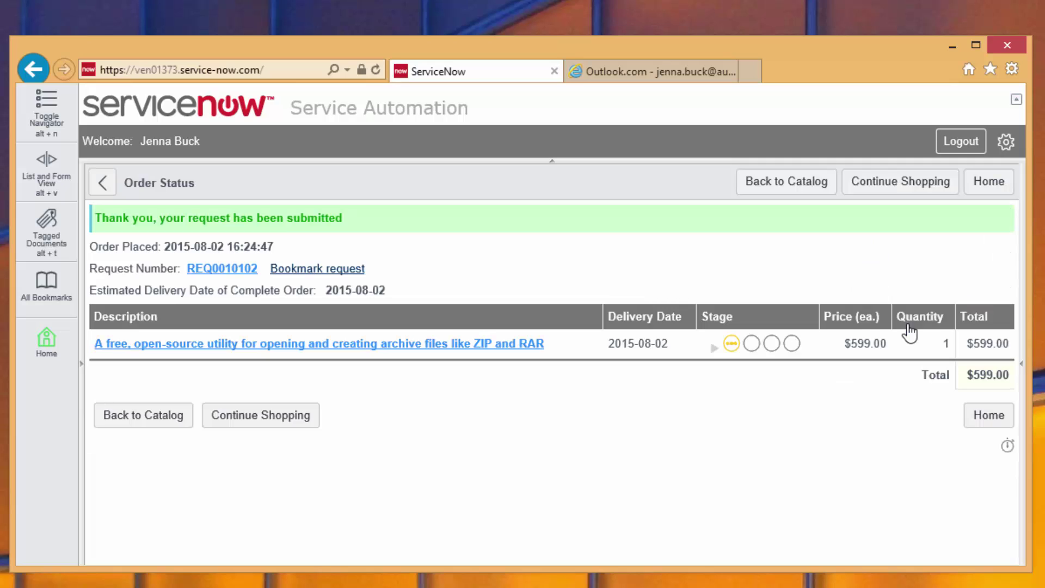
{"action": "left_click", "coordinate": [712, 347]}
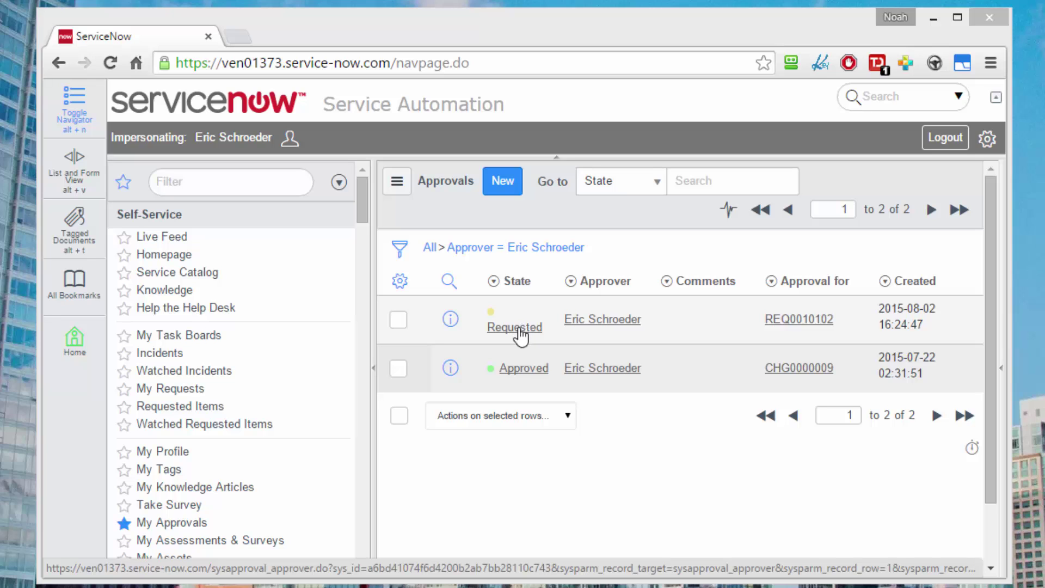
From My Approvals, open the Requested 7-Zip approval, review it, and approve it.
{"action": "left_click", "coordinate": [185, 523]}
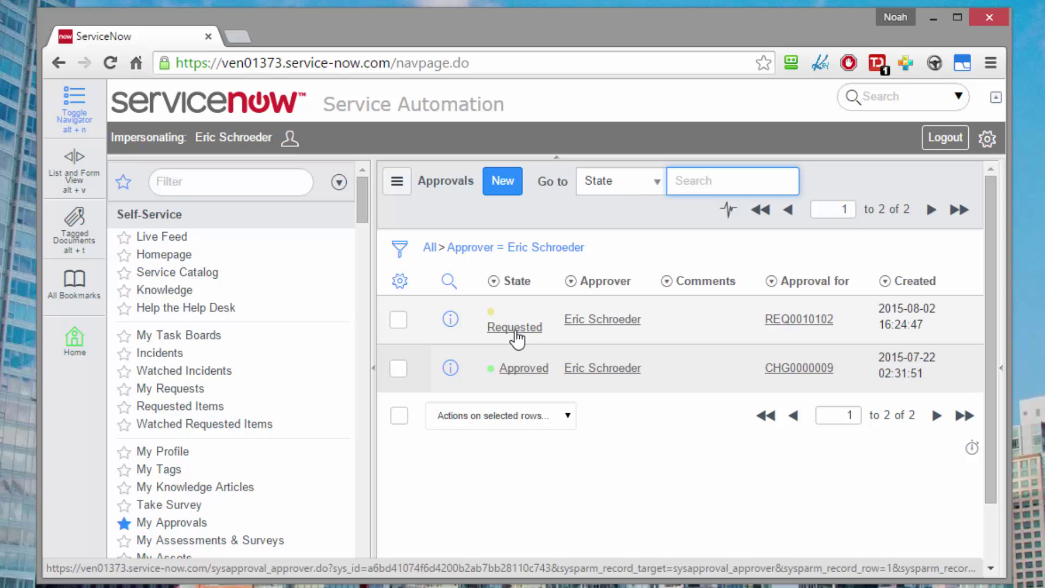
{"action": "left_click", "coordinate": [514, 327]}
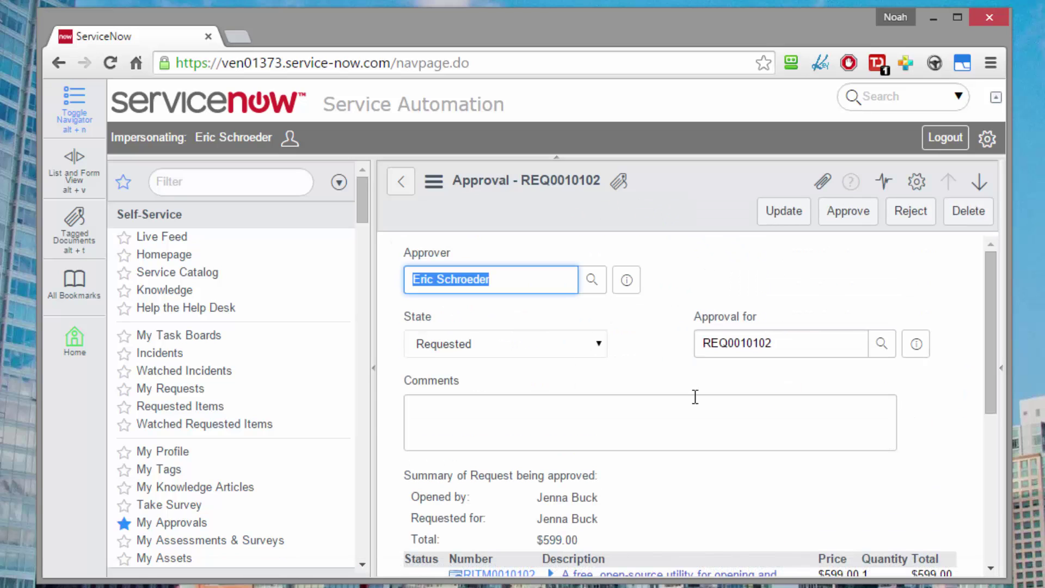
{"action": "left_click", "coordinate": [990, 290]}
{"action": "left_click_drag", "start_coordinate": [990, 289], "coordinate": [997, 353]}
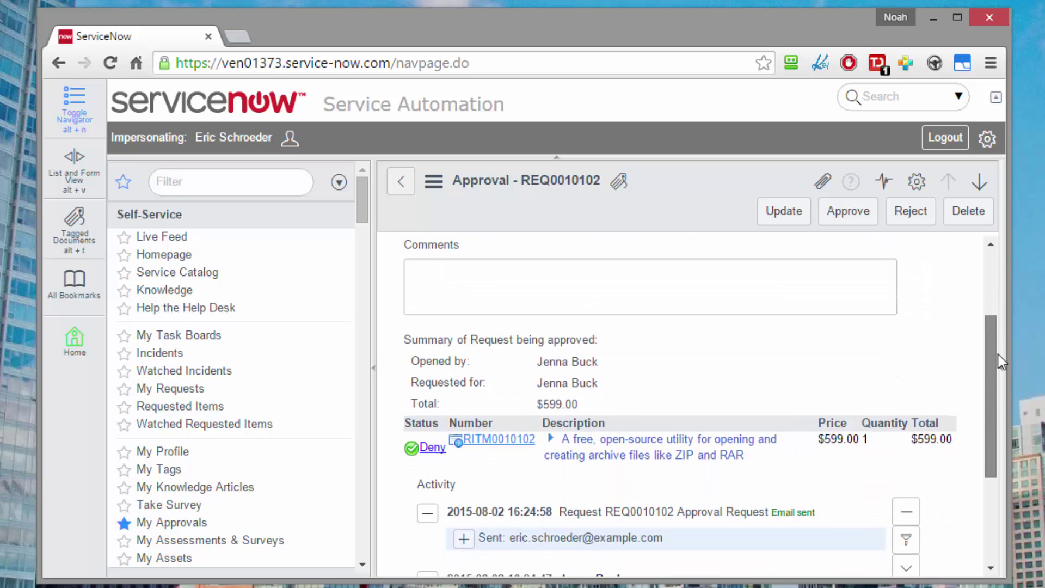
{"action": "left_click_drag", "start_coordinate": [997, 354], "coordinate": [996, 274]}
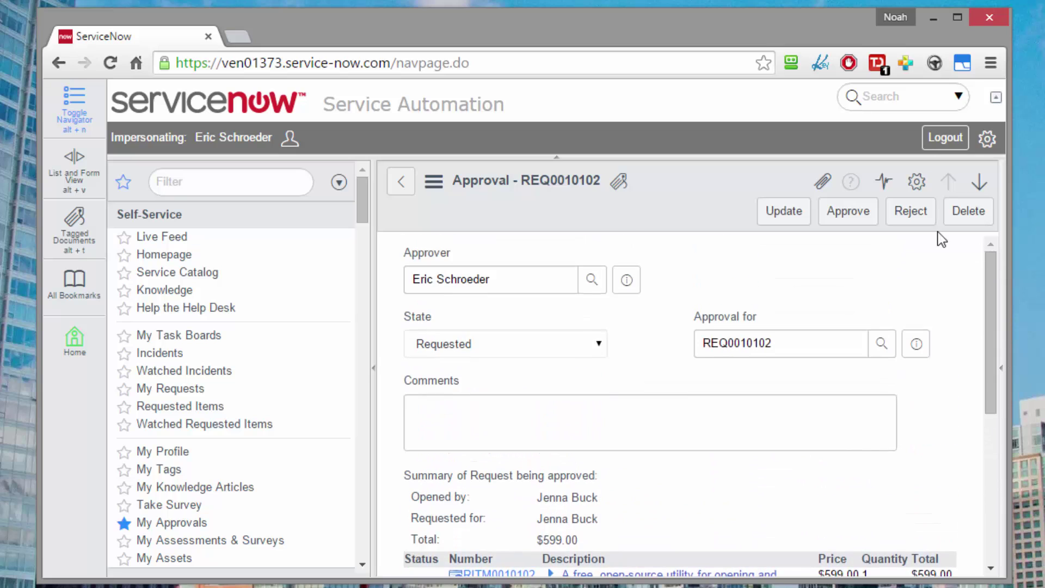
{"action": "left_click", "coordinate": [848, 212]}
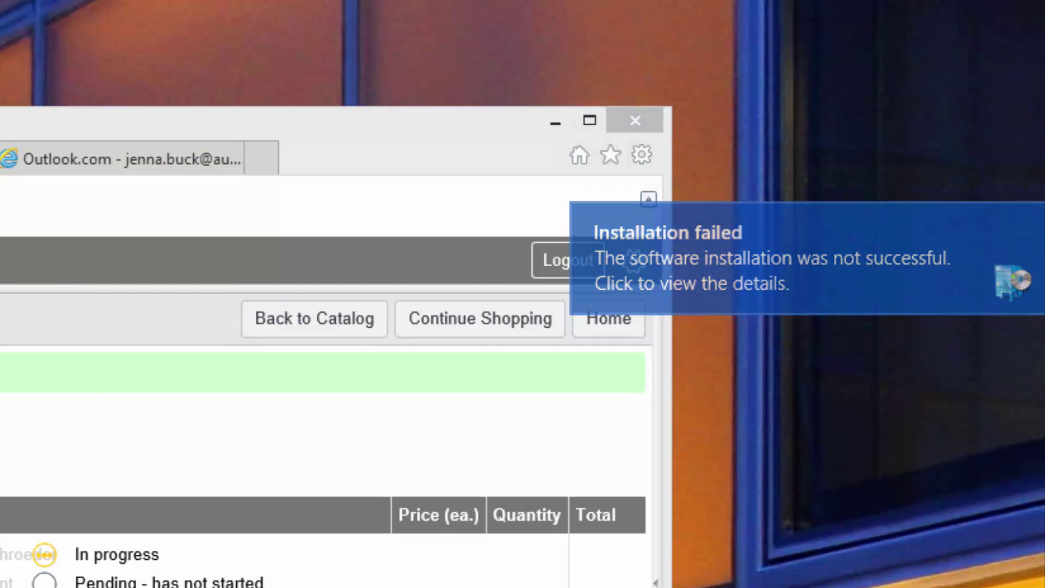
Open the failed 7-Zip entry in Software Center and reveal error code 0x87D01106.
{"action": "mouse_move", "coordinate": [829, 246]}
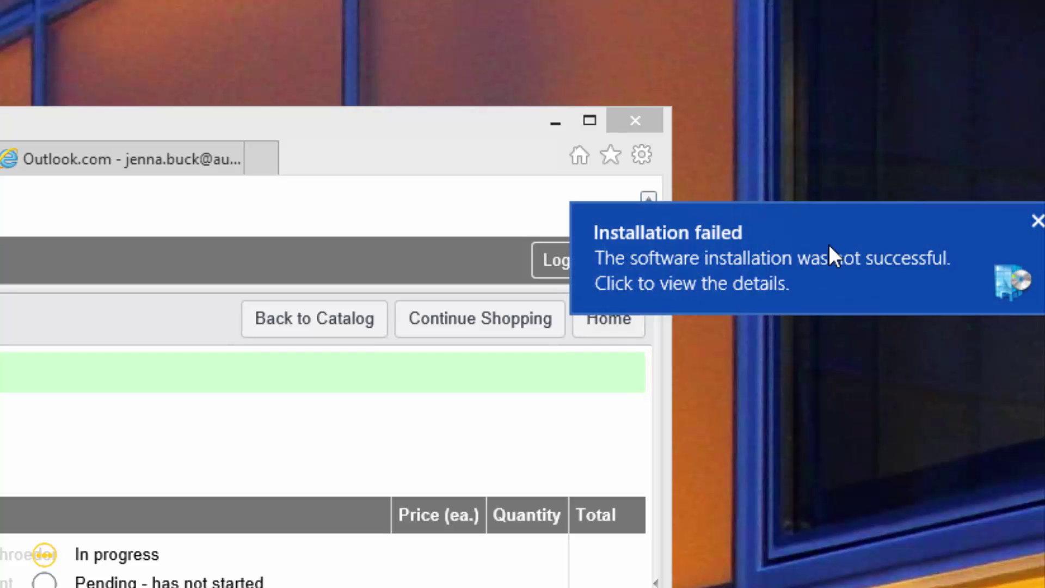
{"action": "left_click", "coordinate": [829, 248]}
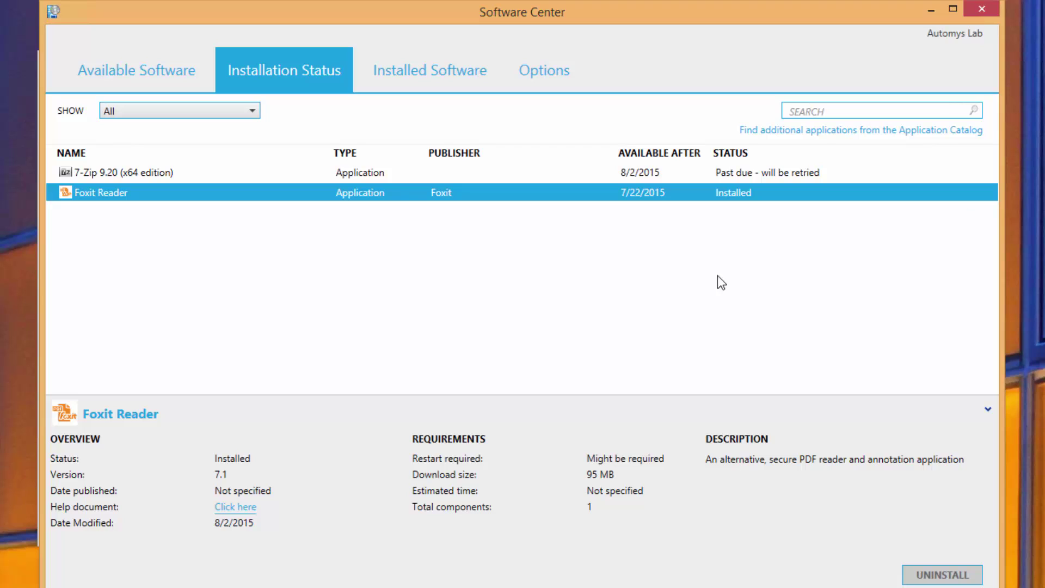
{"action": "left_click", "coordinate": [739, 173]}
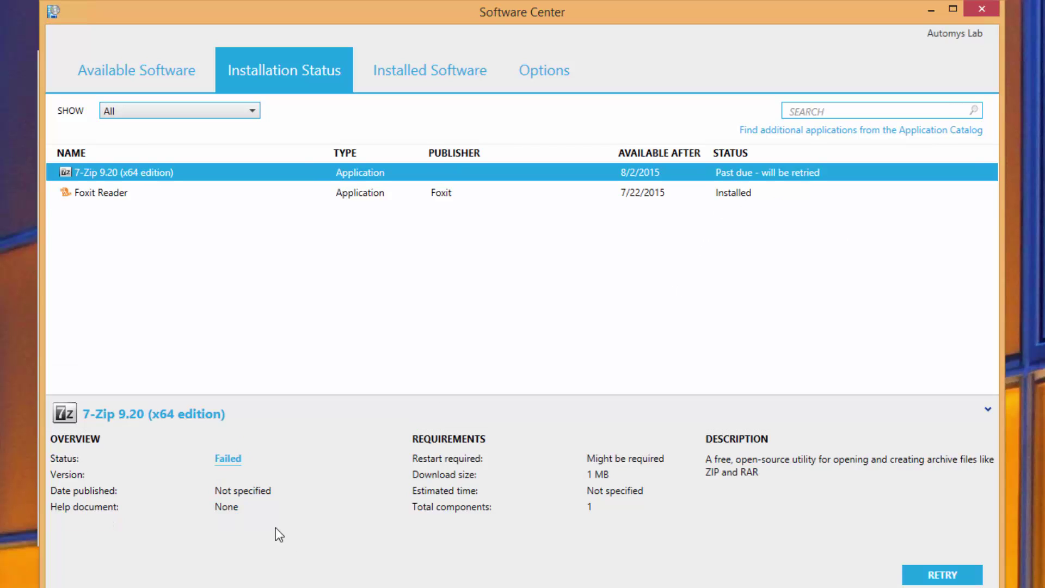
{"action": "left_click", "coordinate": [228, 462]}
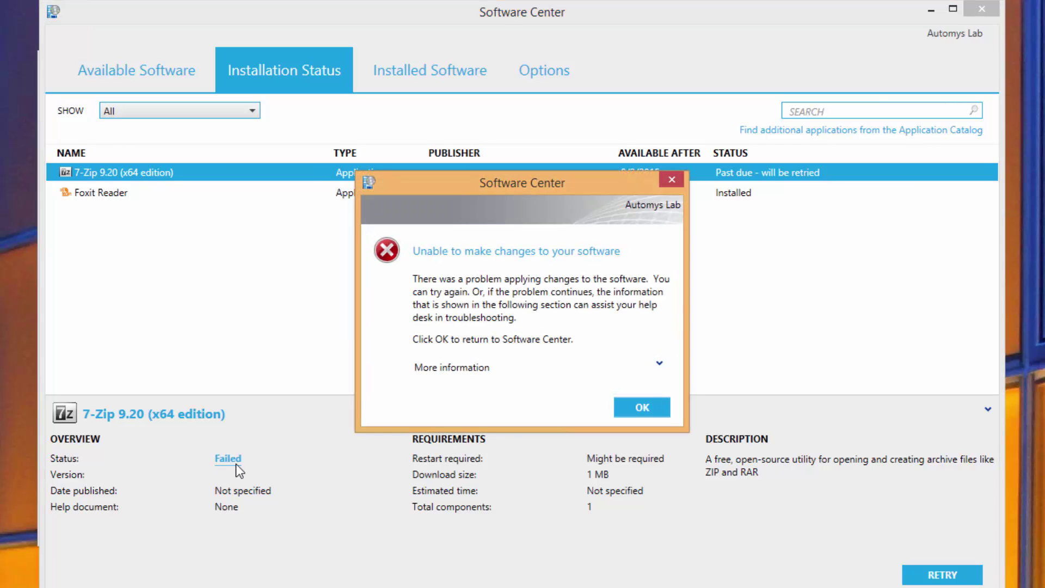
{"action": "left_click", "coordinate": [605, 363]}
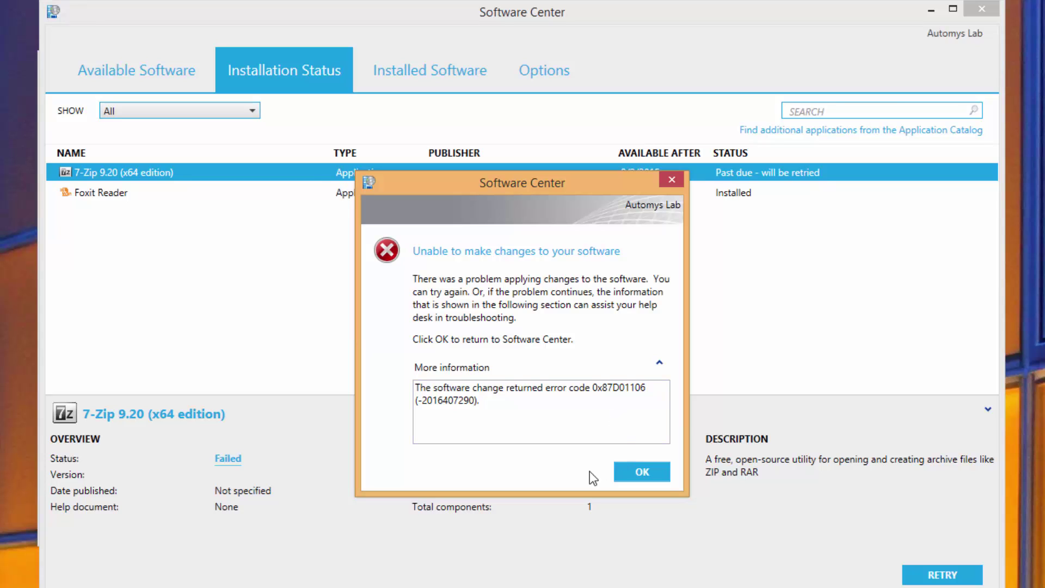
{"action": "left_click", "coordinate": [622, 475]}
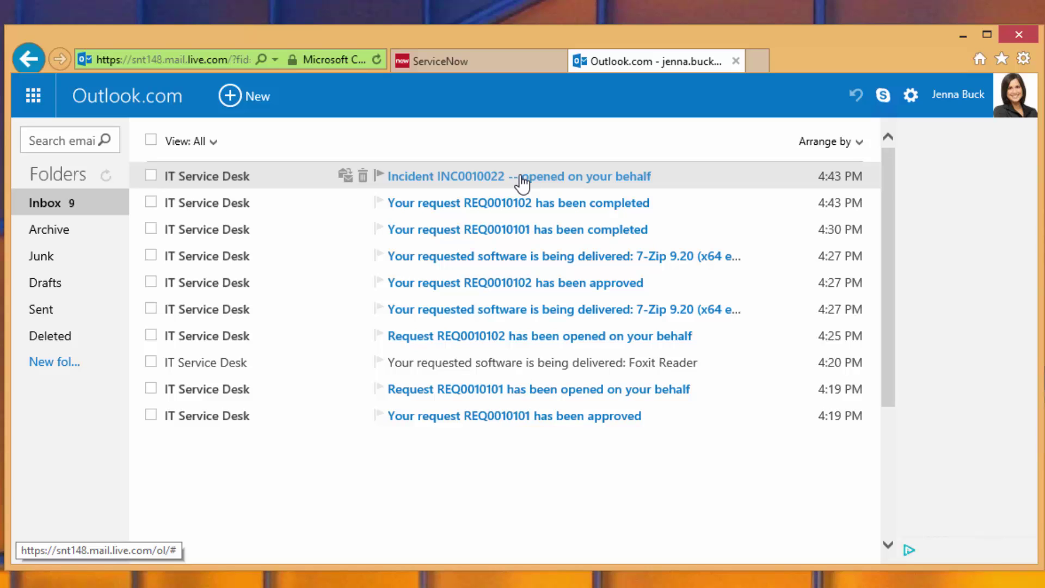
Open the 'Incident INC0010022 -- opened on your behalf' email in the Outlook.com inbox.
{"action": "left_click", "coordinate": [521, 177]}
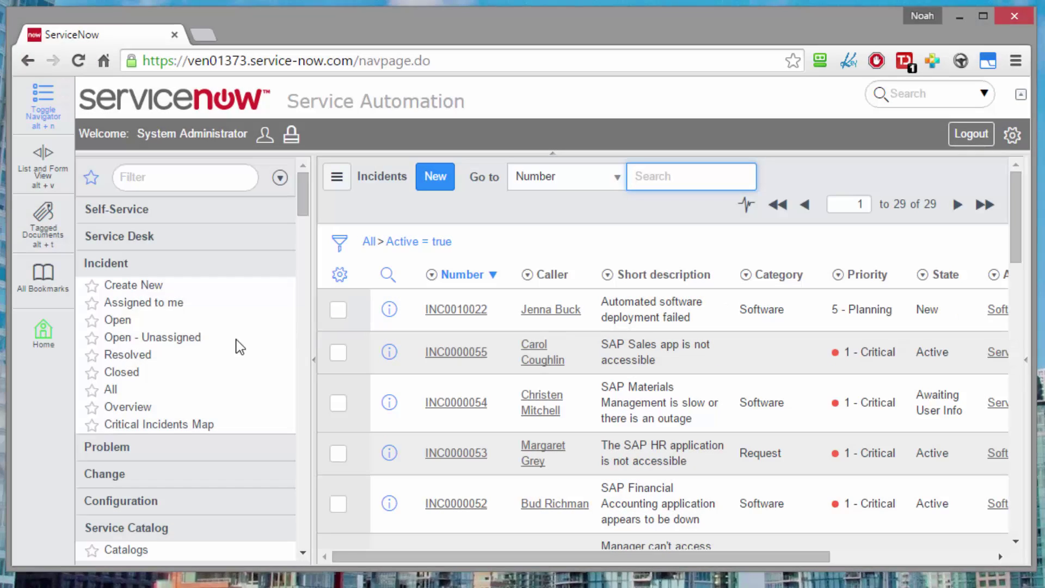
Open incident INC0010022 and find SWD0001082 in its Activity work notes.
{"action": "left_click", "coordinate": [455, 316]}
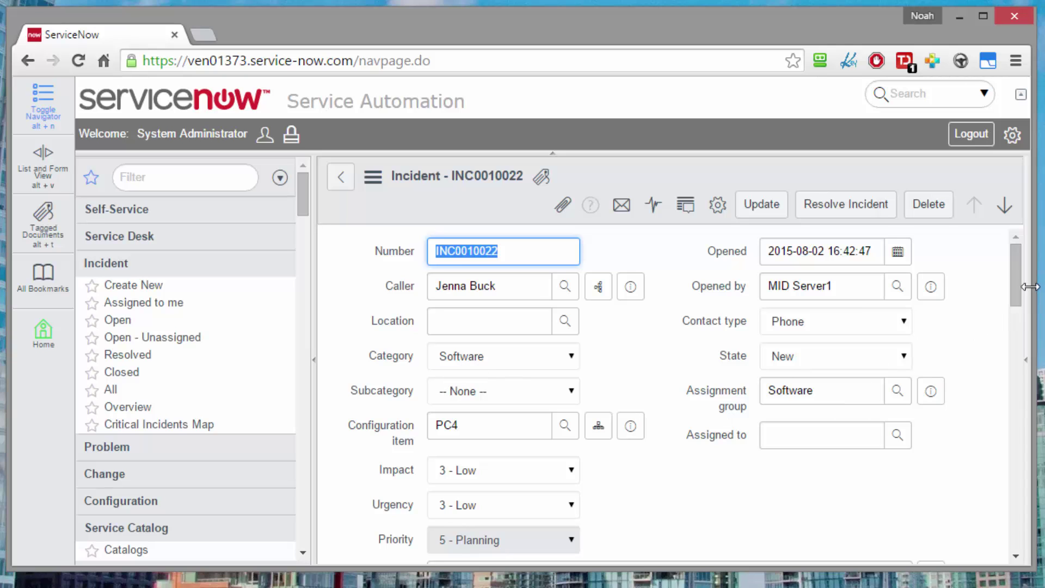
{"action": "left_click", "coordinate": [1021, 298]}
{"action": "left_click_drag", "start_coordinate": [1021, 298], "coordinate": [1012, 427]}
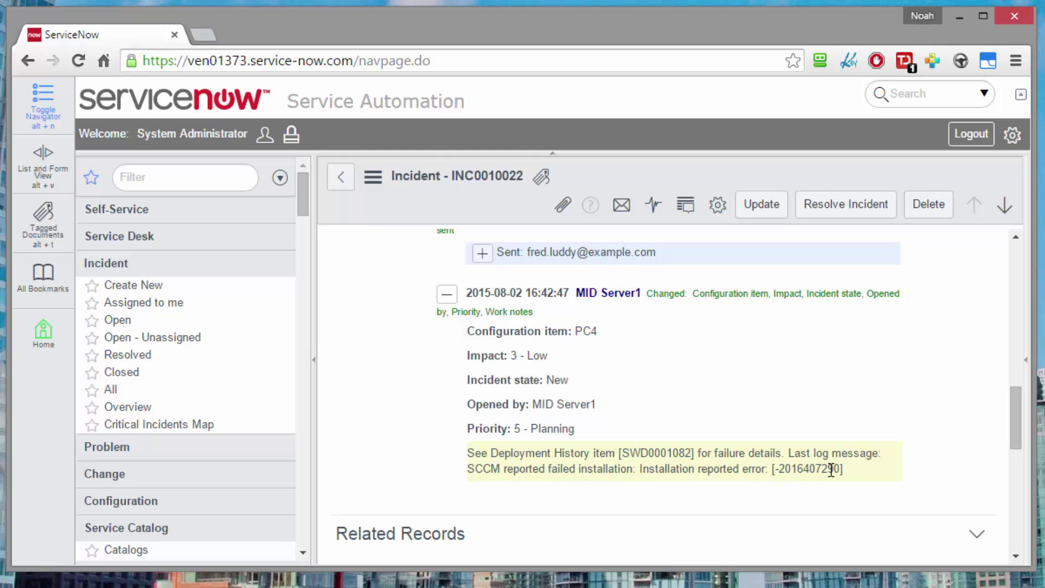
{"action": "double_click", "coordinate": [656, 453]}
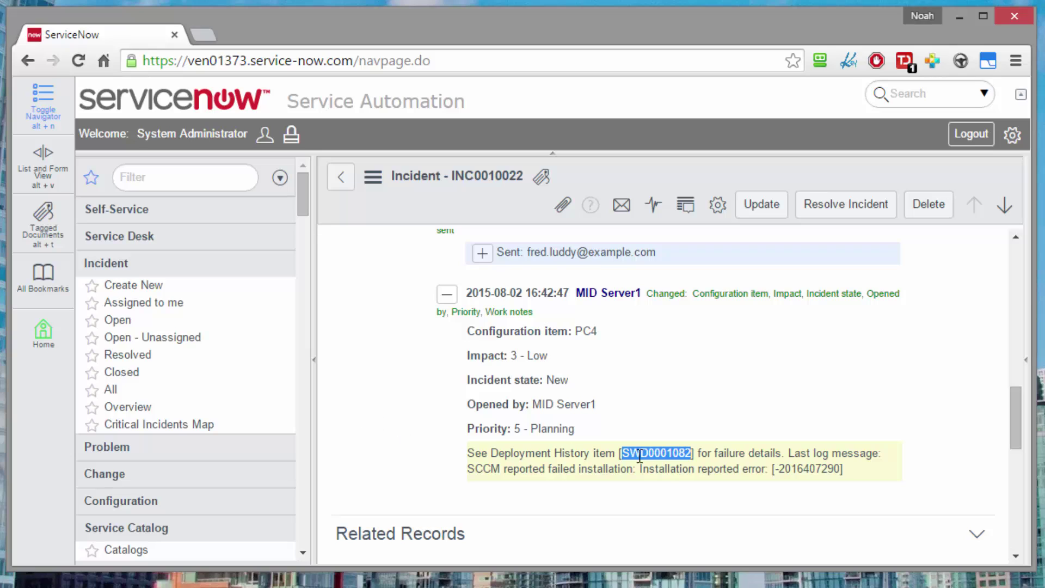
{"action": "left_click", "coordinate": [690, 474]}
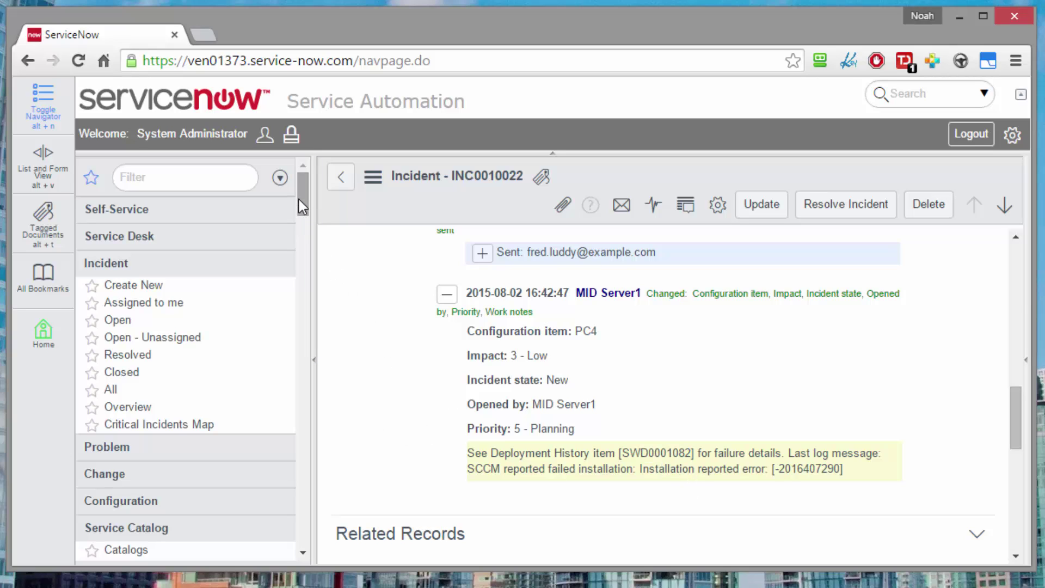
Open the SCCM Software Deployment Dashboard and scroll to the 30-day outcomes chart: 1 Complete, 1 Failed.
{"action": "left_click_drag", "start_coordinate": [298, 200], "coordinate": [299, 306]}
{"action": "left_click", "coordinate": [193, 306]}
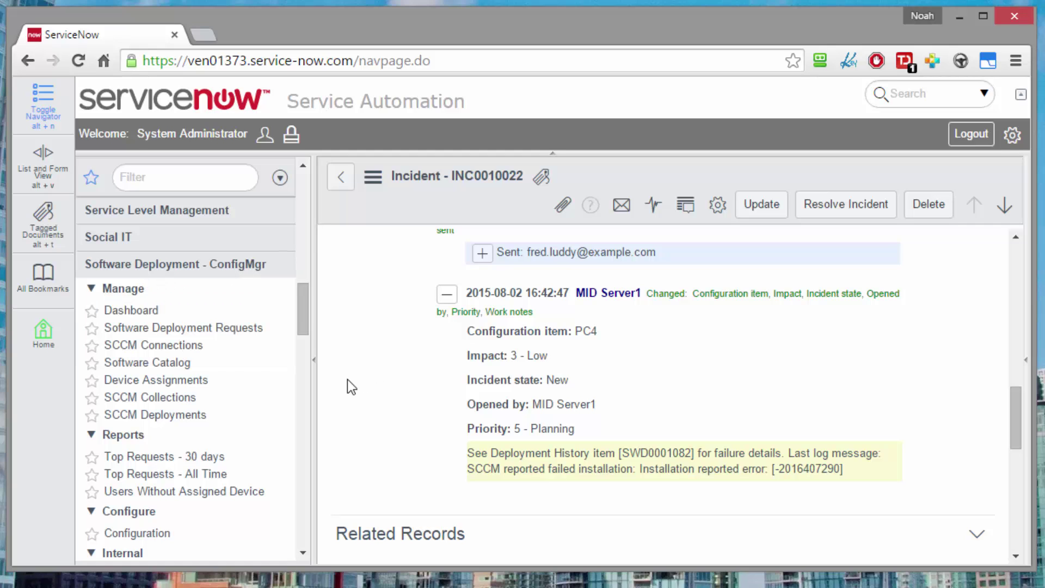
{"action": "left_click_drag", "start_coordinate": [299, 319], "coordinate": [300, 322]}
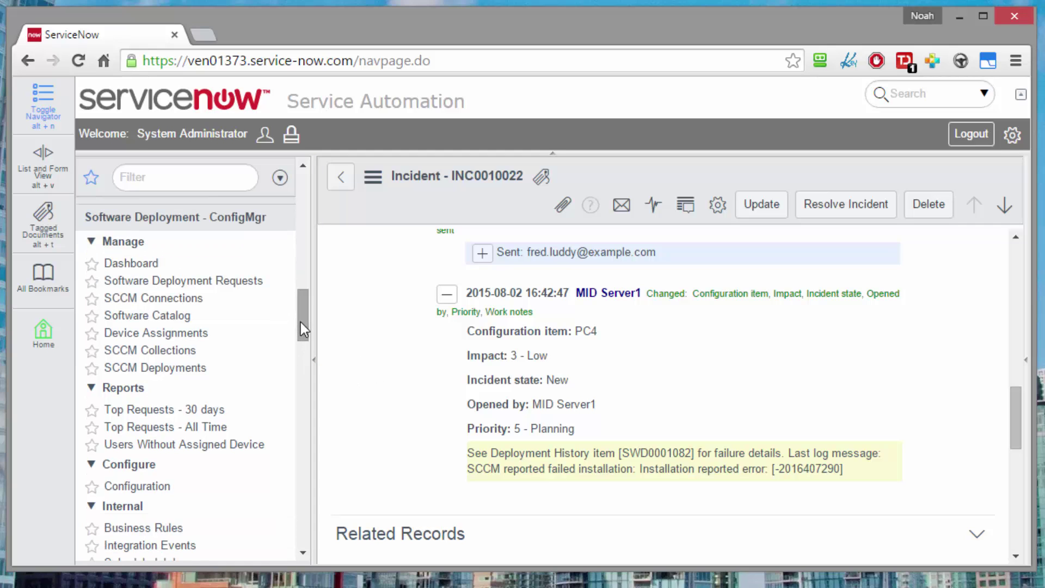
{"action": "left_click", "coordinate": [138, 266]}
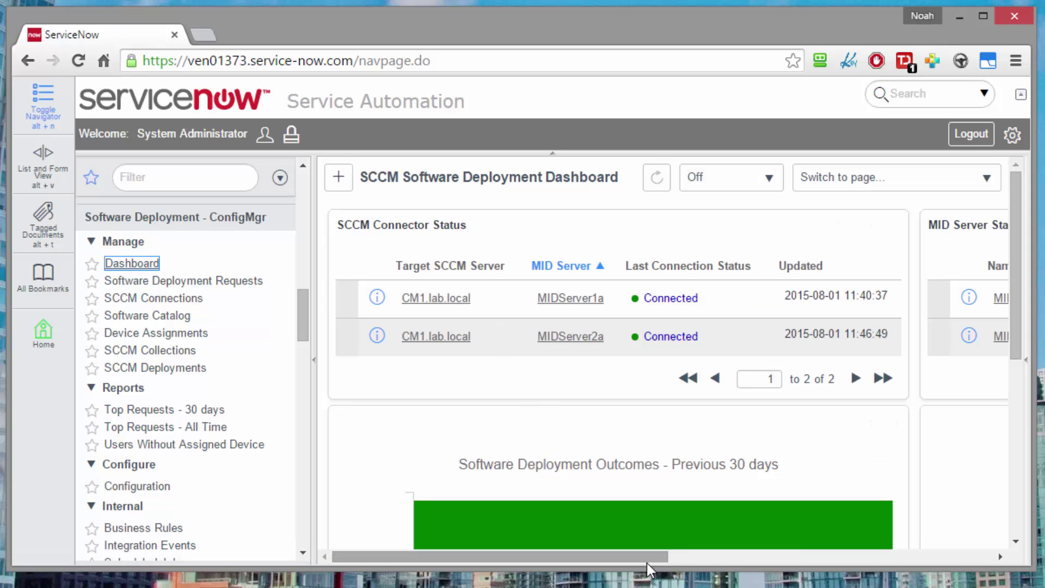
{"action": "mouse_move", "coordinate": [647, 562]}
{"action": "left_mouse_down"}
{"action": "mouse_move", "coordinate": [717, 581]}
{"action": "mouse_move", "coordinate": [787, 580]}
{"action": "mouse_move", "coordinate": [642, 580]}
{"action": "left_mouse_up"}
{"action": "left_click_drag", "start_coordinate": [1016, 340], "coordinate": [1021, 434]}
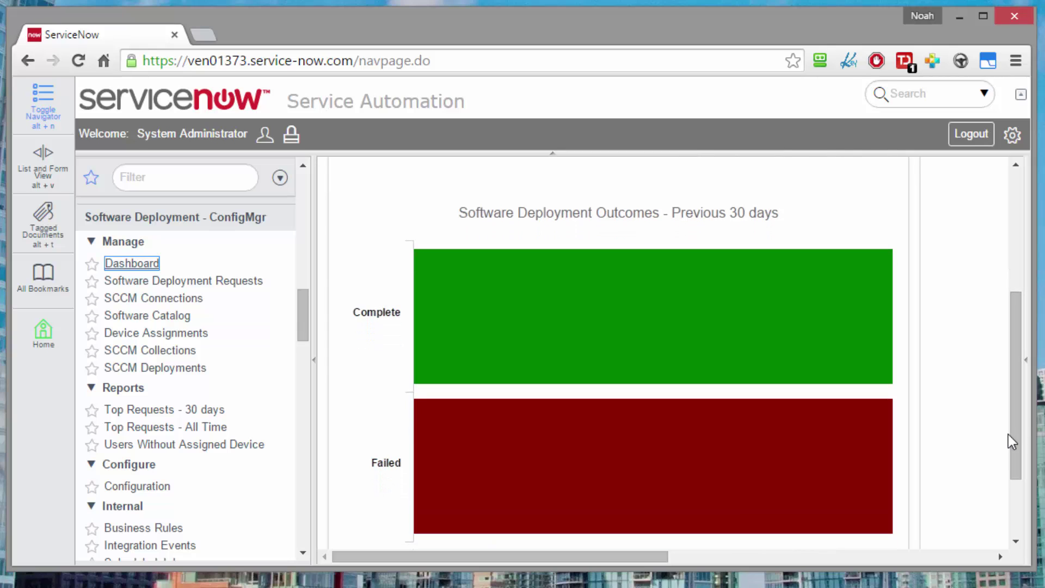
{"action": "scroll", "coordinate": [1015, 430], "scroll_direction": "down", "scroll_amount": 1}
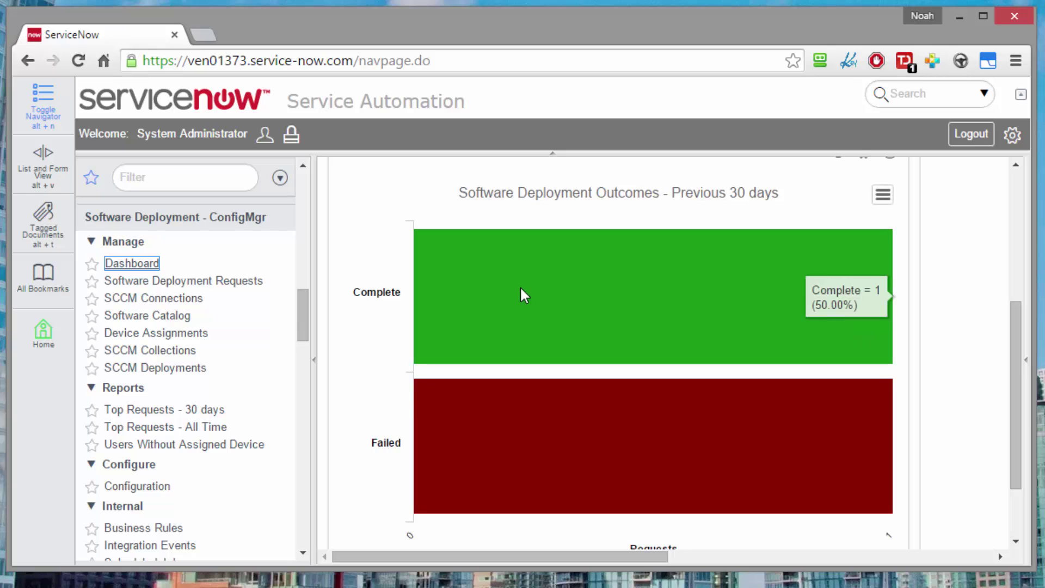
{"action": "left_click", "coordinate": [513, 439]}
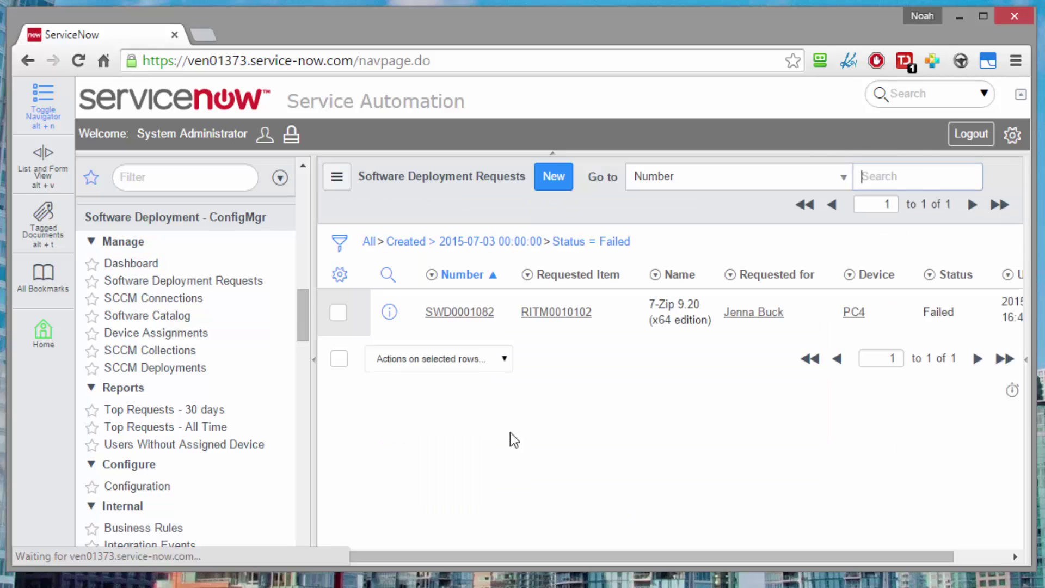
{"action": "left_click", "coordinate": [471, 316]}
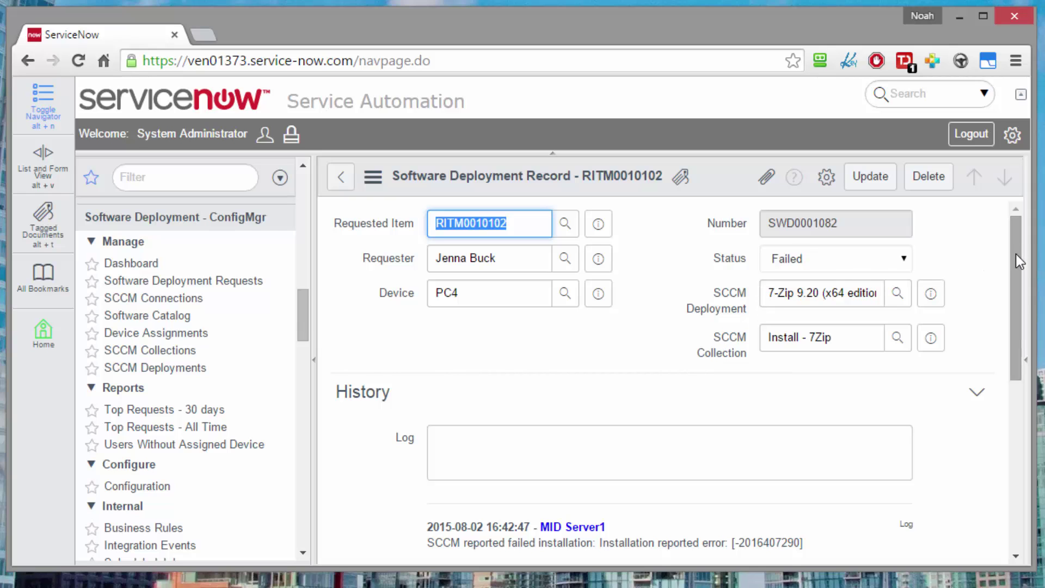
{"action": "left_click_drag", "start_coordinate": [1016, 254], "coordinate": [996, 367]}
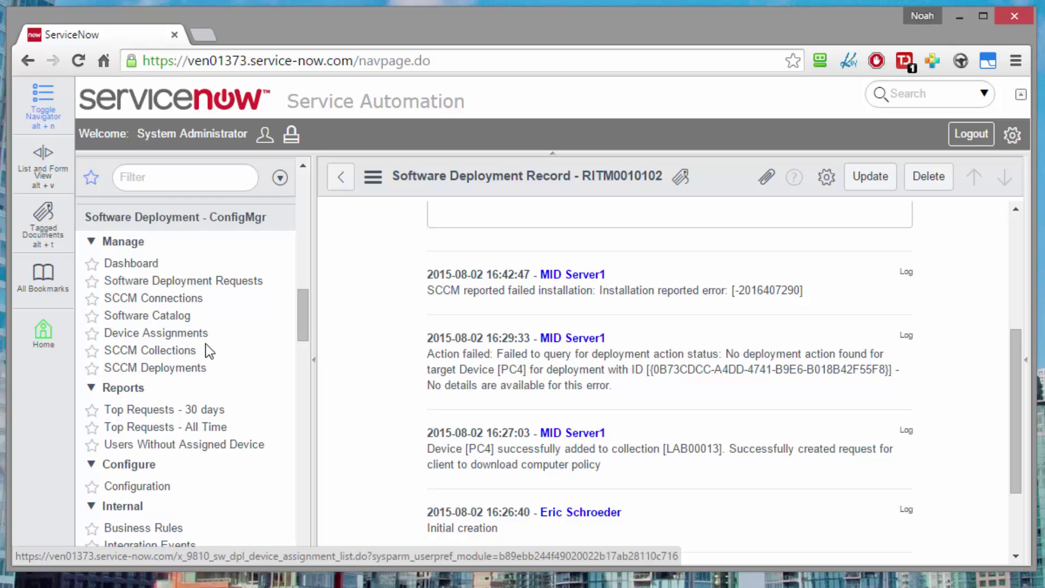
Browse the SCCM Collections list, then the eight SCCM Deployments including 7-Zip 9.20 and Foxit Reader.
{"action": "left_click", "coordinate": [166, 351]}
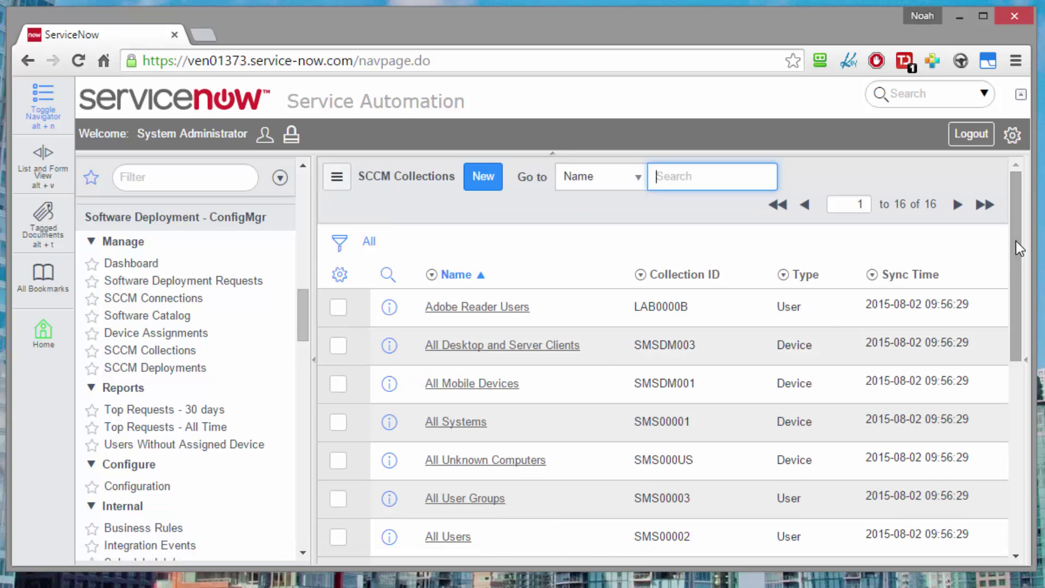
{"action": "left_click_drag", "start_coordinate": [1016, 234], "coordinate": [1004, 432]}
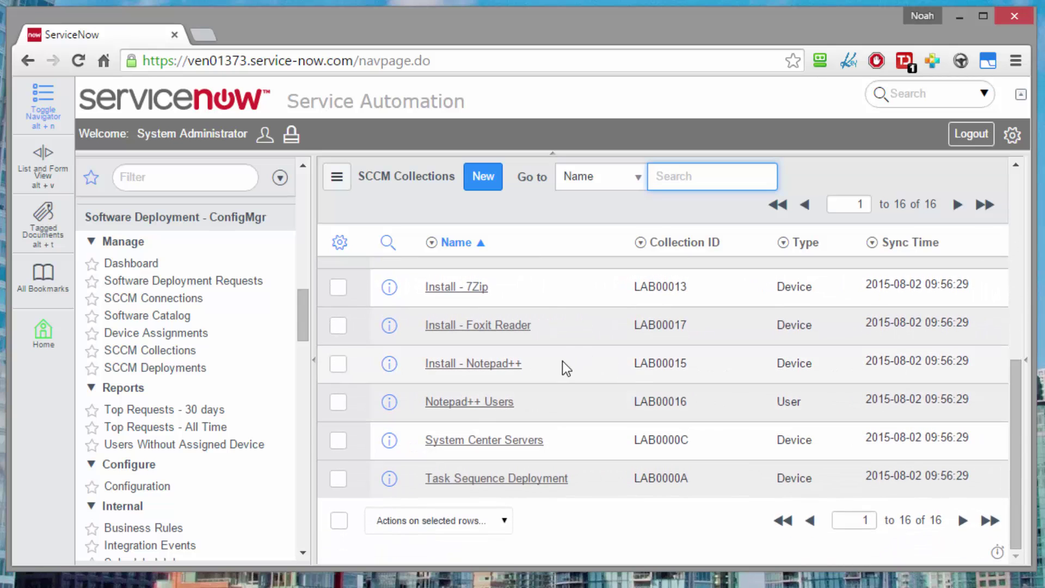
{"action": "left_click", "coordinate": [150, 370]}
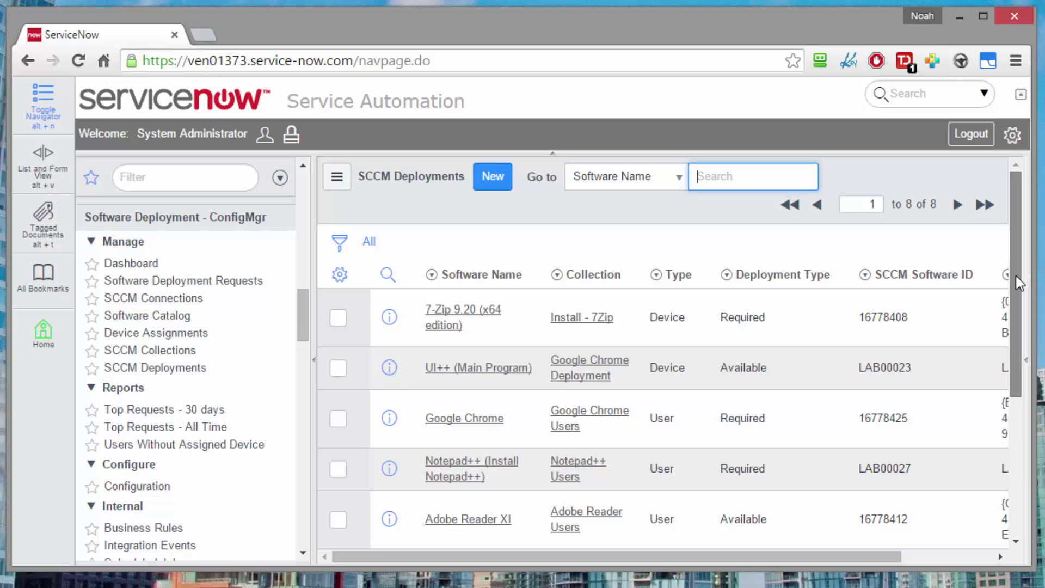
{"action": "mouse_move", "coordinate": [1015, 277]}
{"action": "left_mouse_down"}
{"action": "mouse_move", "coordinate": [1014, 335]}
{"action": "mouse_move", "coordinate": [1010, 292]}
{"action": "left_mouse_up"}
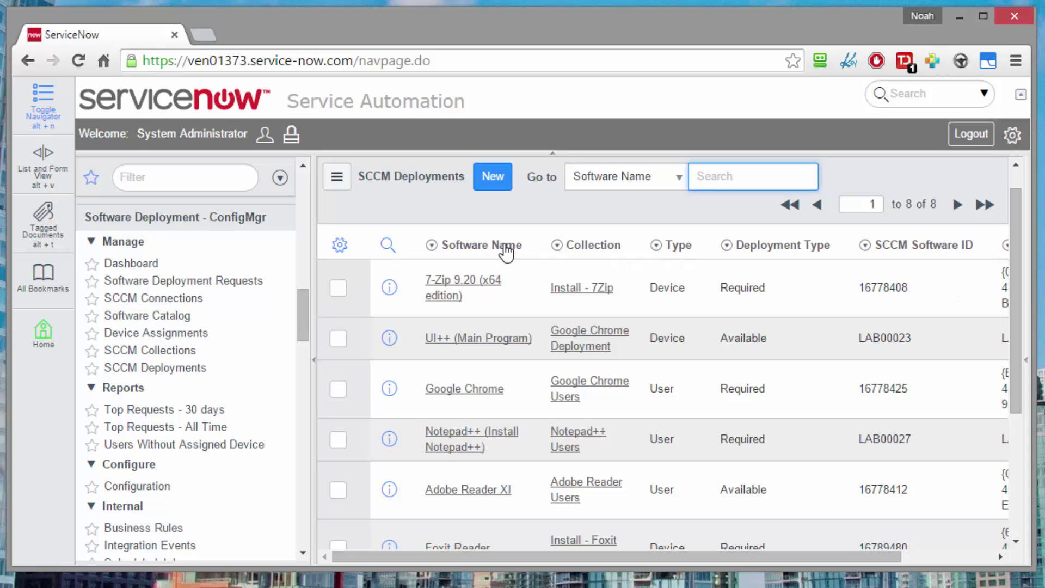
Open the Software Catalog list and scroll through its items.
{"action": "left_click", "coordinate": [163, 325]}
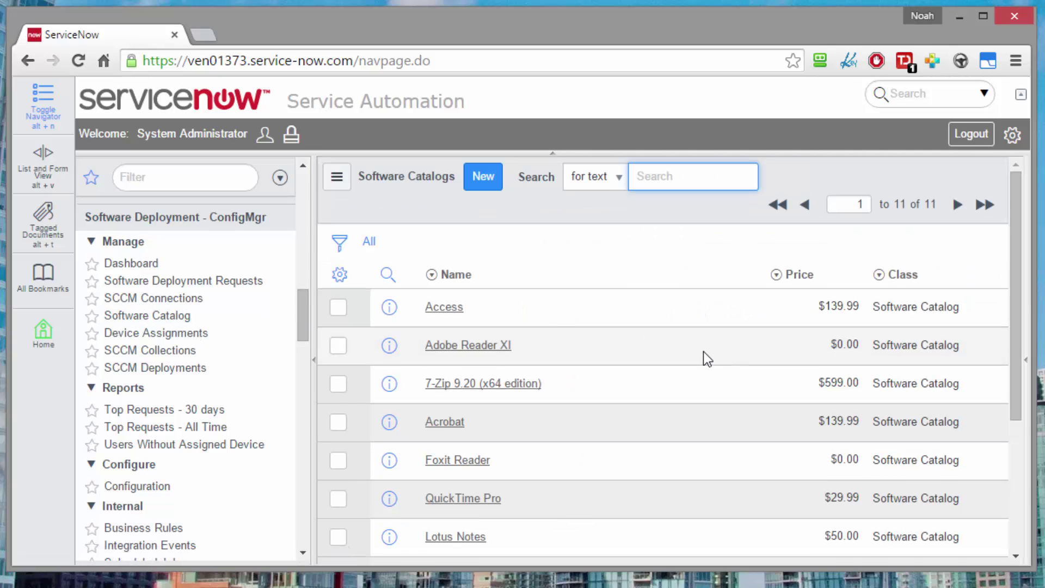
{"action": "scroll", "coordinate": [703, 351], "scroll_direction": "down", "scroll_amount": 2}
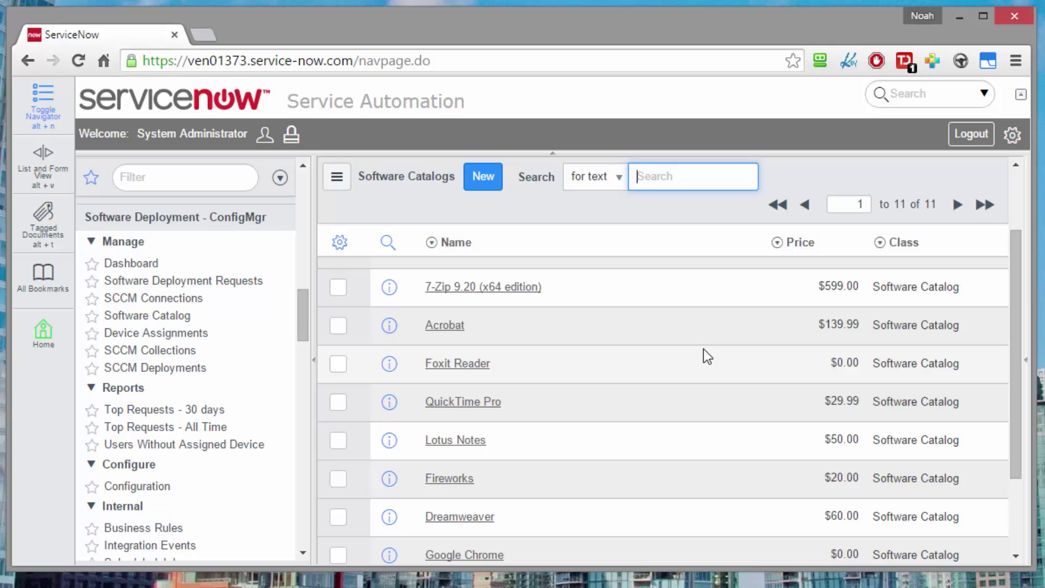
{"action": "scroll", "coordinate": [703, 356], "scroll_direction": "down", "scroll_amount": 3}
{"action": "scroll", "coordinate": [703, 351], "scroll_direction": "up", "scroll_amount": 5}
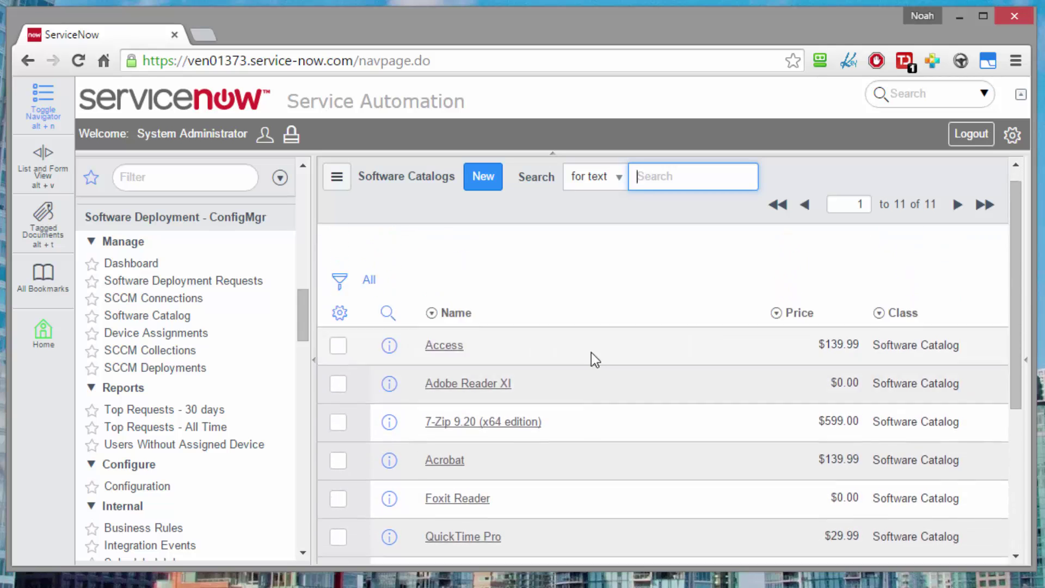
Open Adobe Reader XI, select its Product ID 16778412, and review the rest of the form.
{"action": "left_click", "coordinate": [467, 348]}
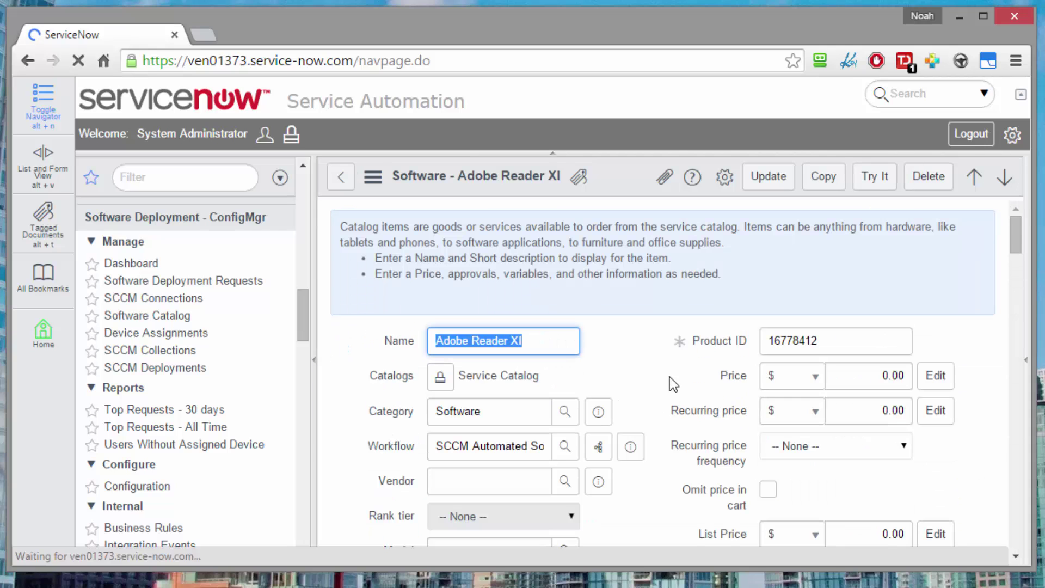
{"action": "left_click", "coordinate": [816, 341]}
{"action": "left_click_drag", "start_coordinate": [816, 342], "coordinate": [768, 348]}
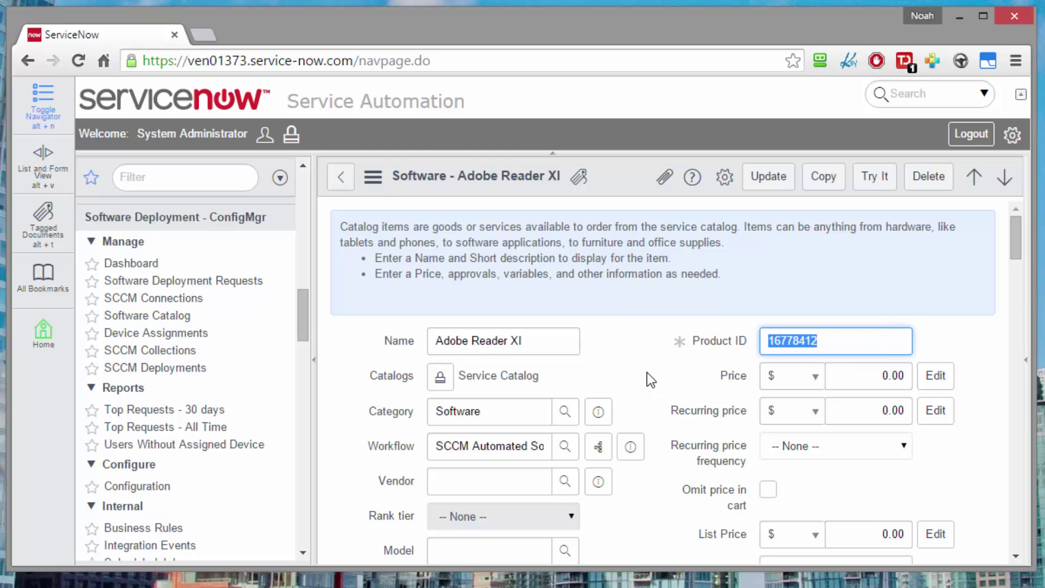
{"action": "scroll", "coordinate": [646, 372], "scroll_direction": "down", "scroll_amount": 2}
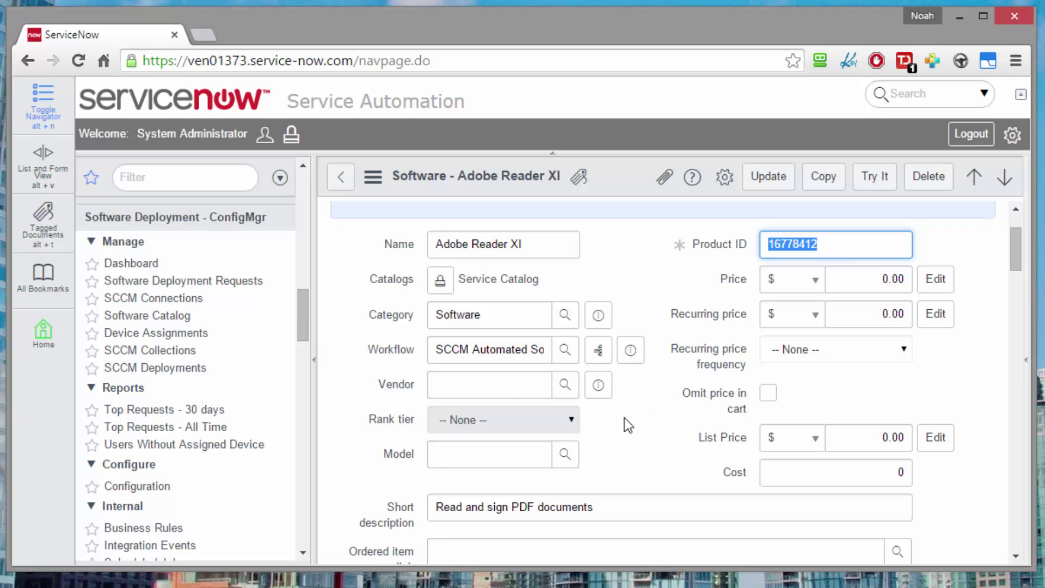
{"action": "scroll", "coordinate": [625, 419], "scroll_direction": "down", "scroll_amount": 4}
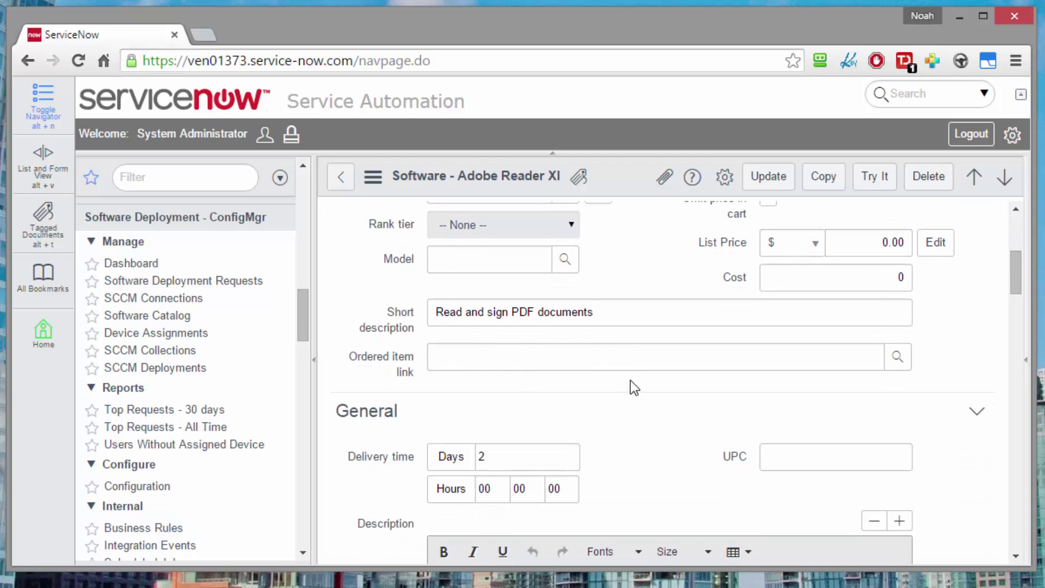
{"action": "scroll", "coordinate": [632, 384], "scroll_direction": "down", "scroll_amount": 4}
{"action": "scroll", "coordinate": [634, 385], "scroll_direction": "down", "scroll_amount": 3}
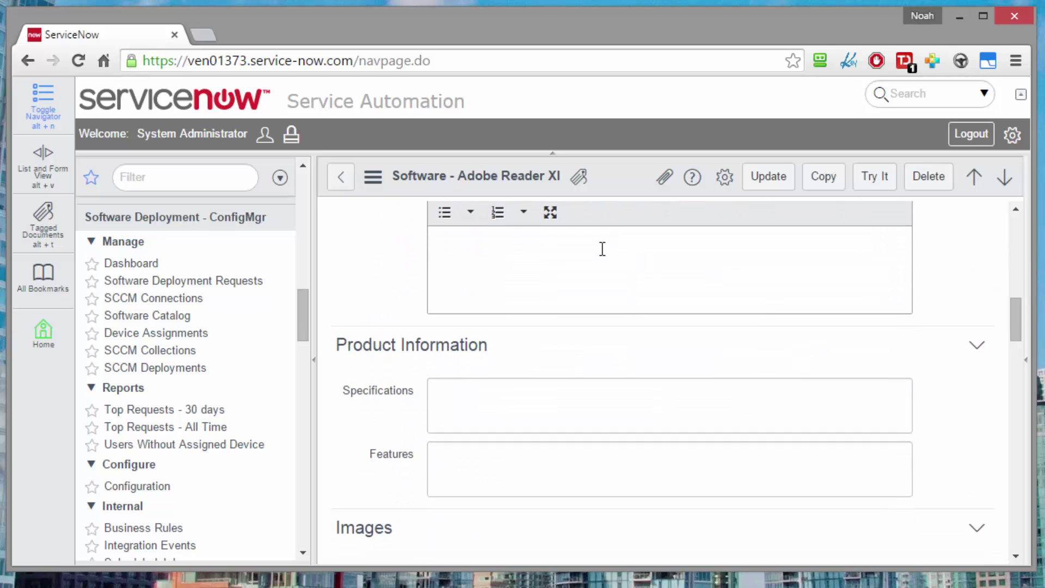
{"action": "scroll", "coordinate": [655, 378], "scroll_direction": "up", "scroll_amount": 2}
{"action": "scroll", "coordinate": [654, 377], "scroll_direction": "up", "scroll_amount": 4}
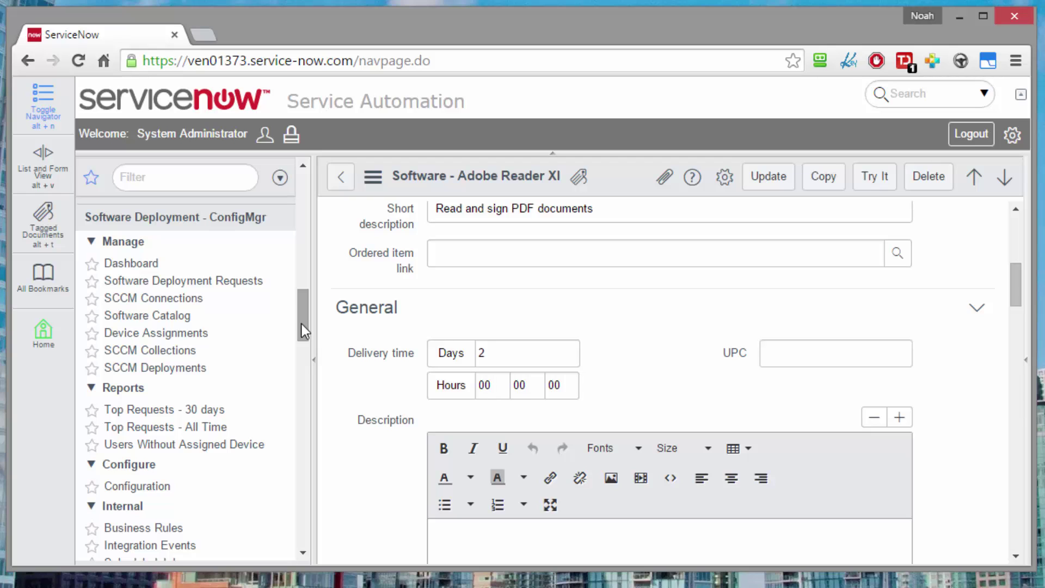
Check Device Assignments, then run Users Without Assigned Device and scroll through the 13 listed users.
{"action": "left_click", "coordinate": [171, 335]}
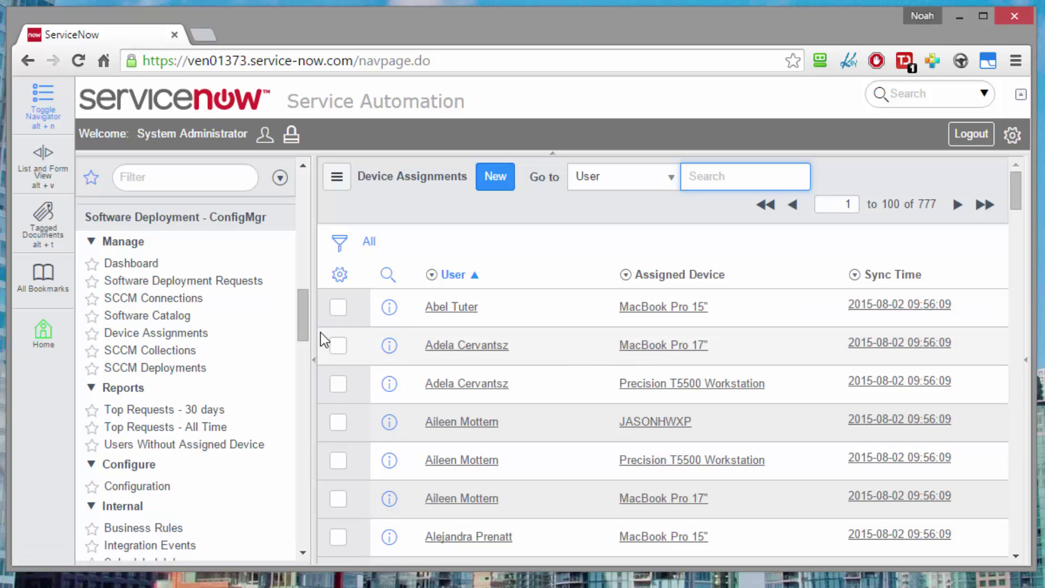
{"action": "left_click_drag", "start_coordinate": [300, 316], "coordinate": [300, 324]}
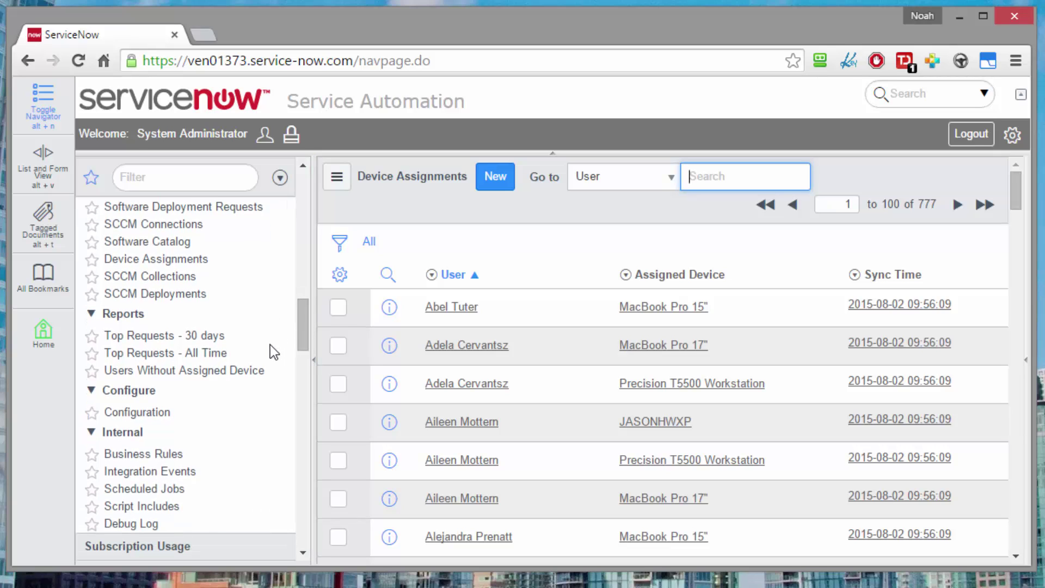
{"action": "left_click", "coordinate": [177, 371]}
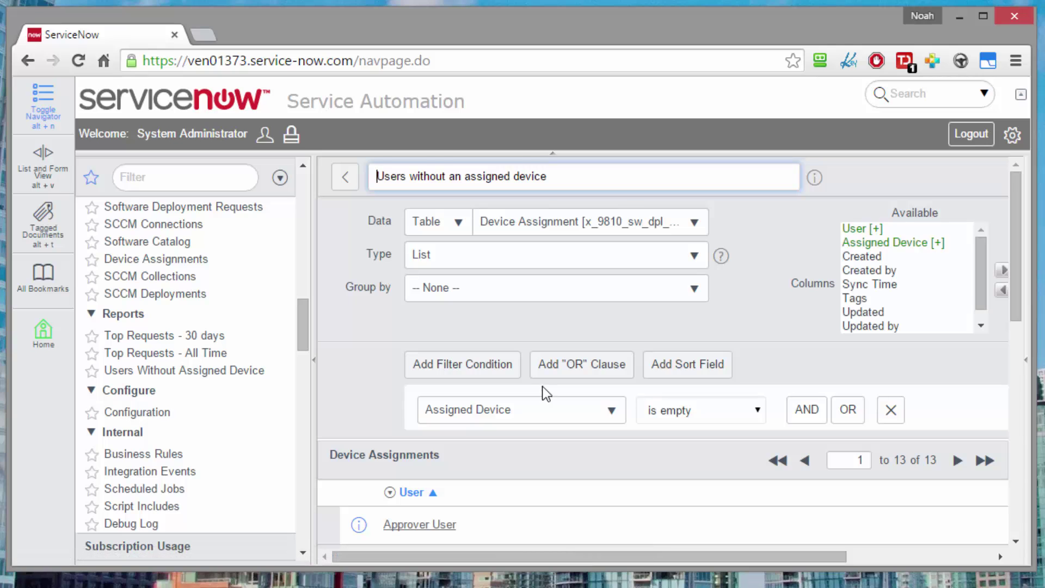
{"action": "scroll", "coordinate": [543, 387], "scroll_direction": "down", "scroll_amount": 6}
{"action": "scroll", "coordinate": [546, 393], "scroll_direction": "down", "scroll_amount": 4}
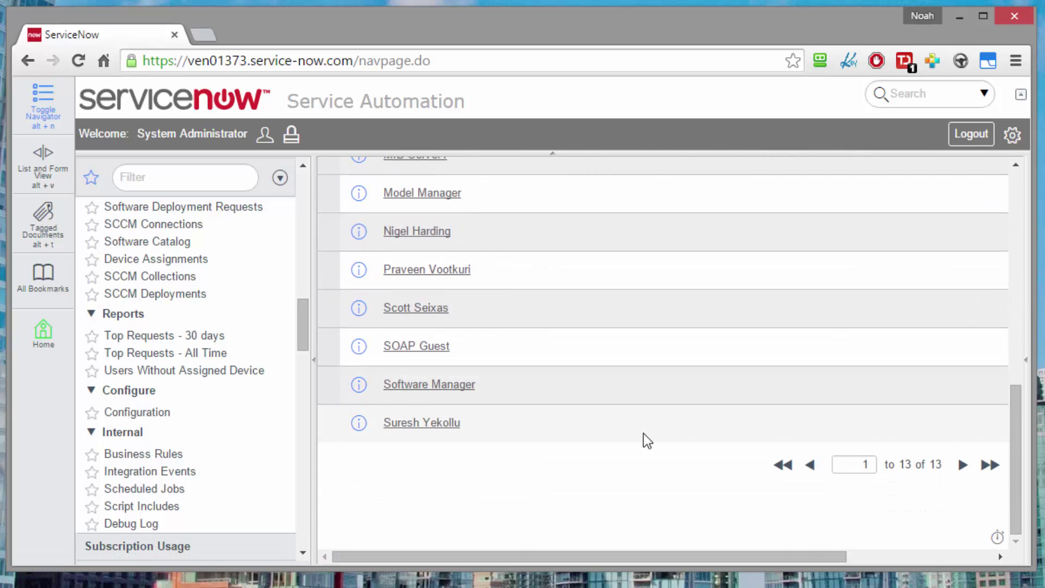
{"action": "scroll", "coordinate": [650, 435], "scroll_direction": "up", "scroll_amount": 4}
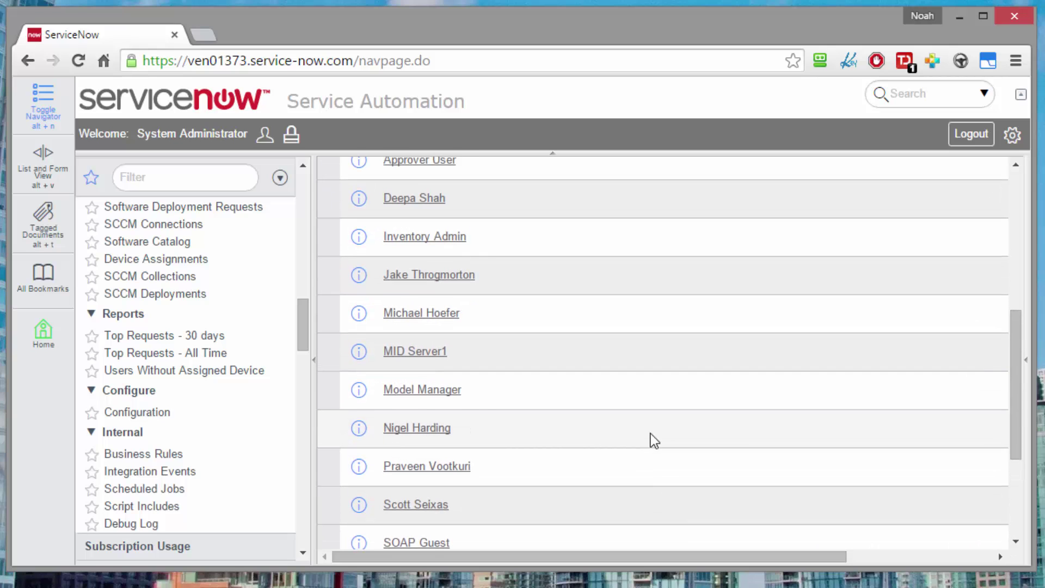
{"action": "scroll", "coordinate": [651, 433], "scroll_direction": "down", "scroll_amount": 2}
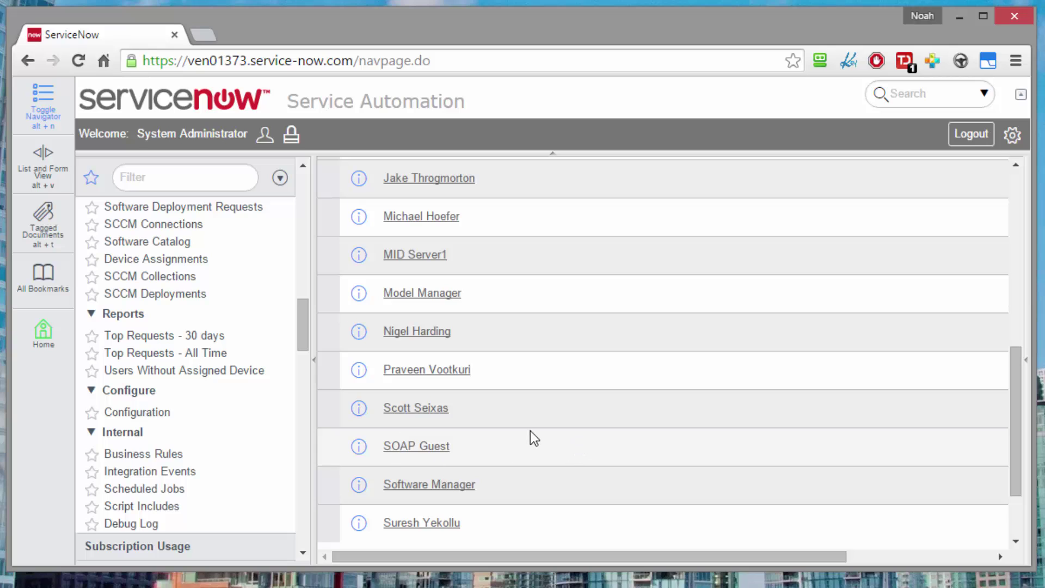
{"action": "scroll", "coordinate": [527, 433], "scroll_direction": "up", "scroll_amount": 2}
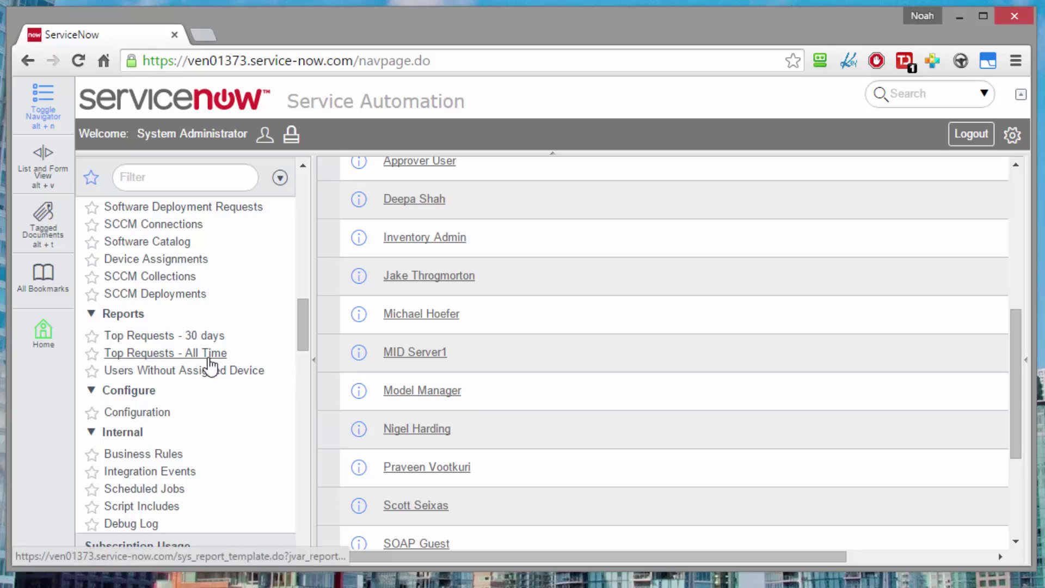
Run the Top Requests - 30 days report and scroll to the chart with 7-Zip 9.20 and Foxit Reader bars.
{"action": "left_click", "coordinate": [166, 336]}
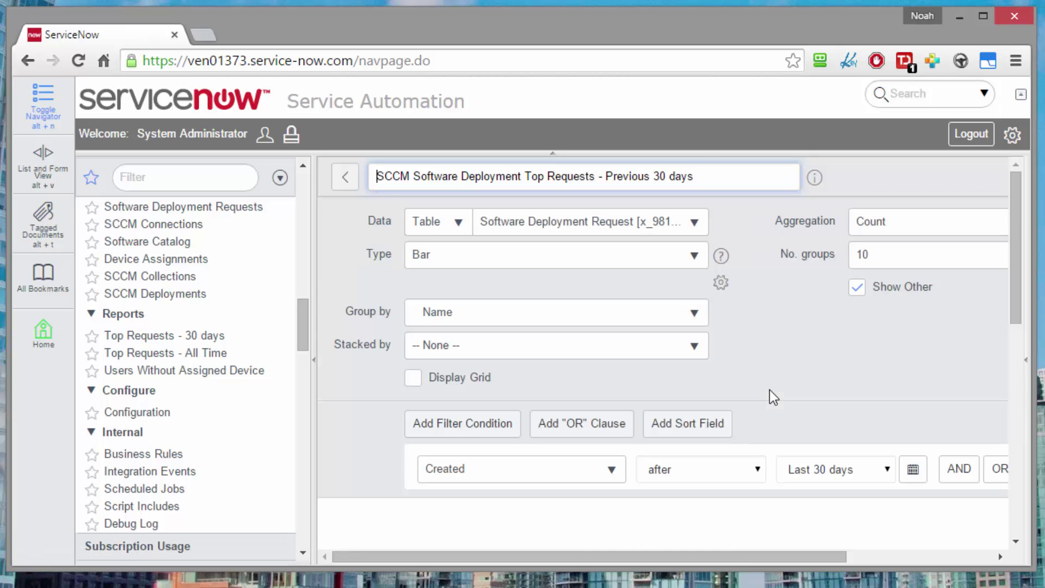
{"action": "scroll", "coordinate": [808, 389], "scroll_direction": "down", "scroll_amount": 8}
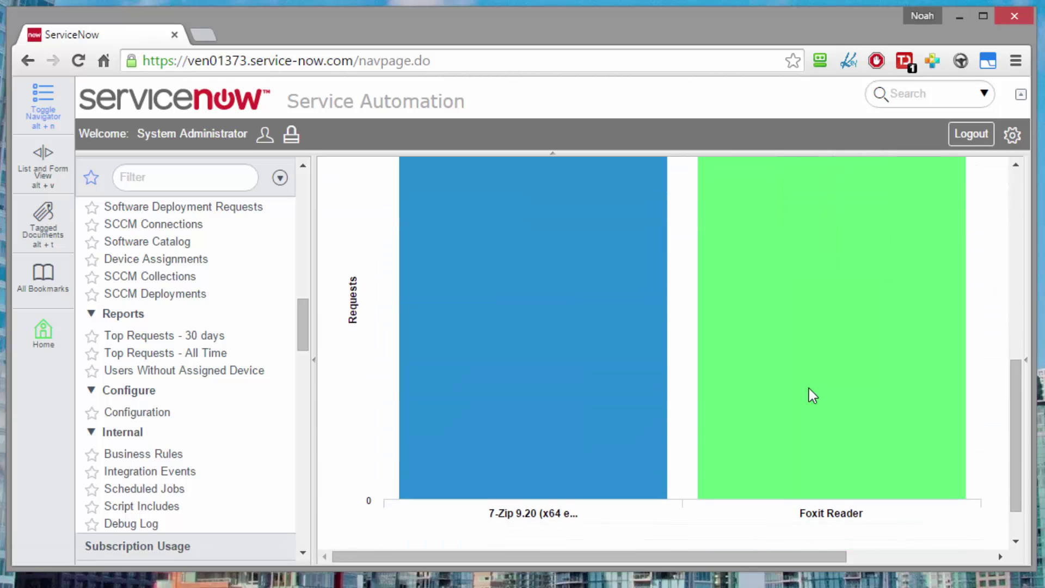